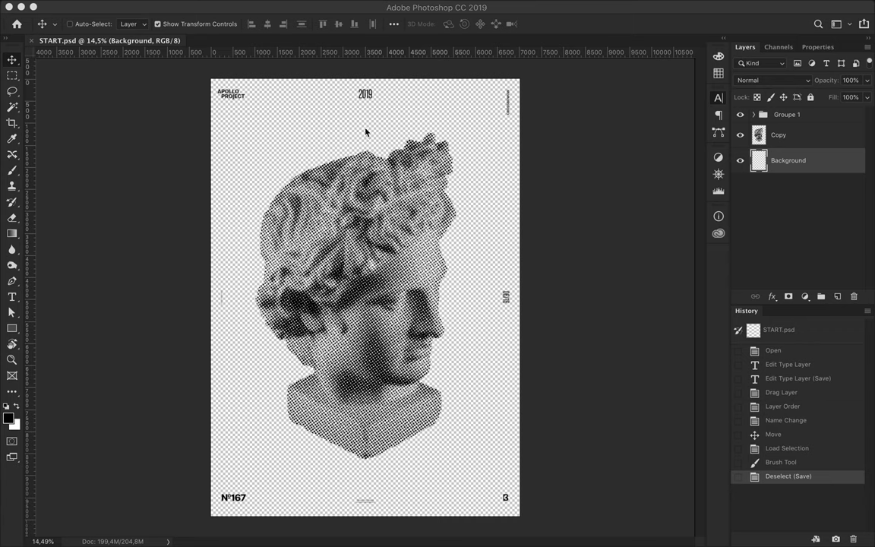
Nudge the halftone bust copy slightly right and pick magenta as the rectangle fill.
drag(365, 226, 370, 227)
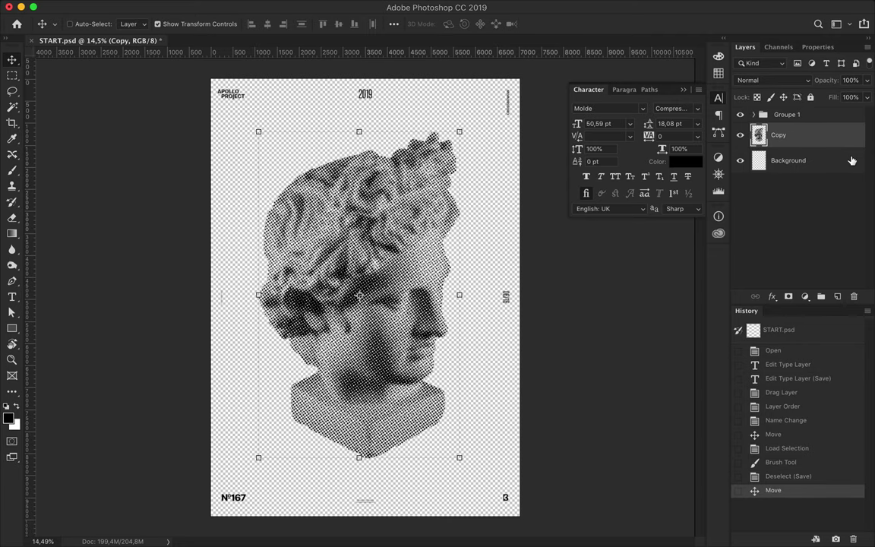
key(alt+bracketleft)
key(u)
click(719, 73)
click(572, 63)
Cover the canvas with a magenta rectangle and paint the halftone bust white.
drag(210, 75, 521, 518)
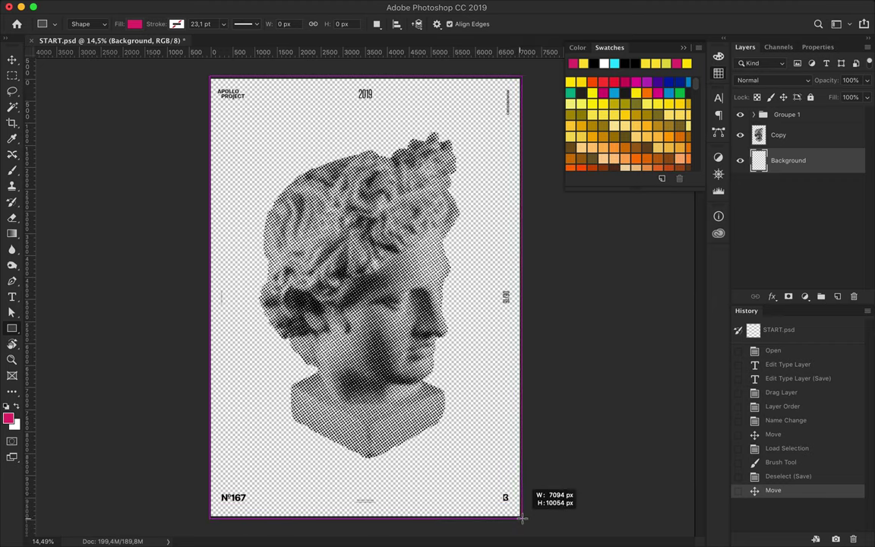
key(v)
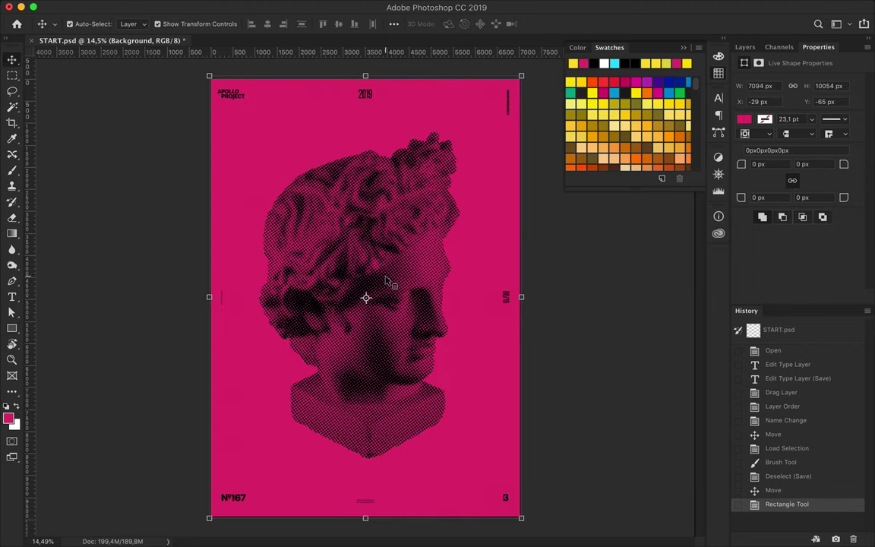
key(alt+bracketright)
key(F7)
ctrl+click(759, 135)
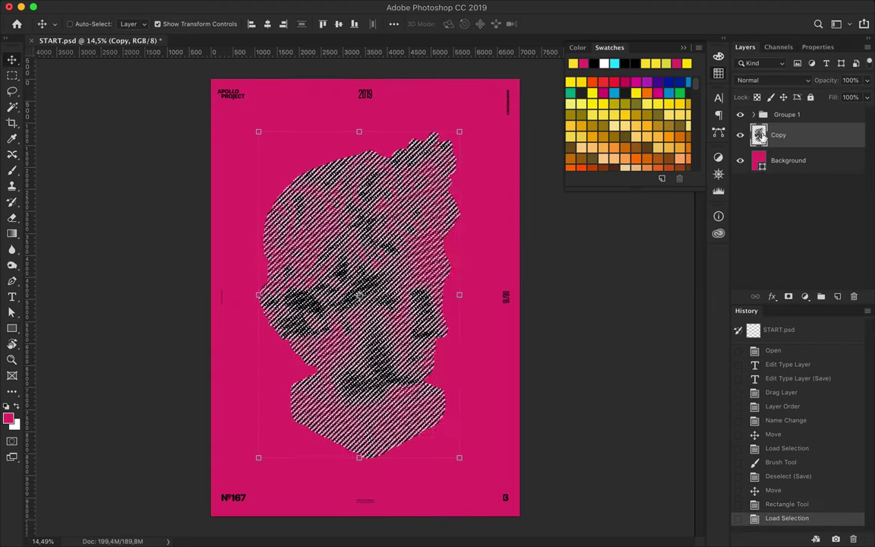
key(b)
key(x)
drag(448, 205, 371, 166)
key(ctrl+d)
Turn all the Groupe 1 poster text layers white.
key(m)
key(v)
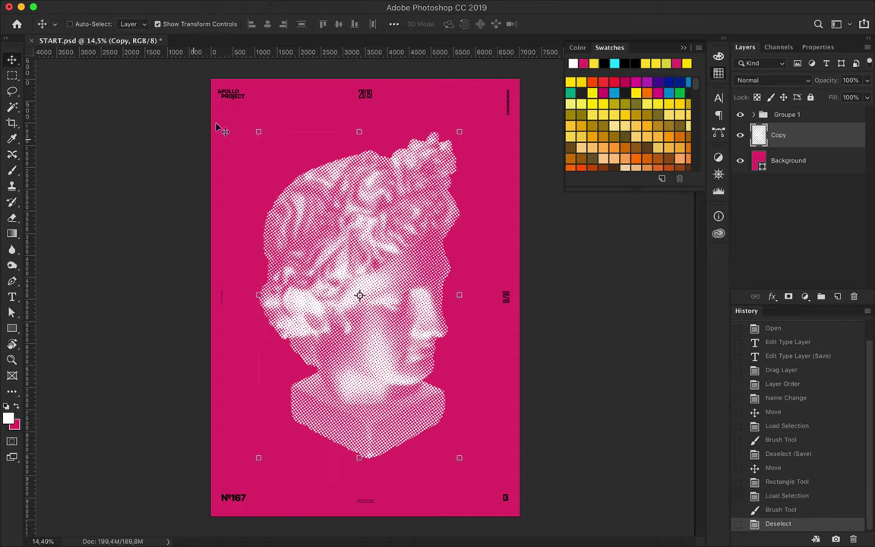
click(812, 116)
click(754, 114)
scroll(798, 190, down, 1)
shift+click(798, 225)
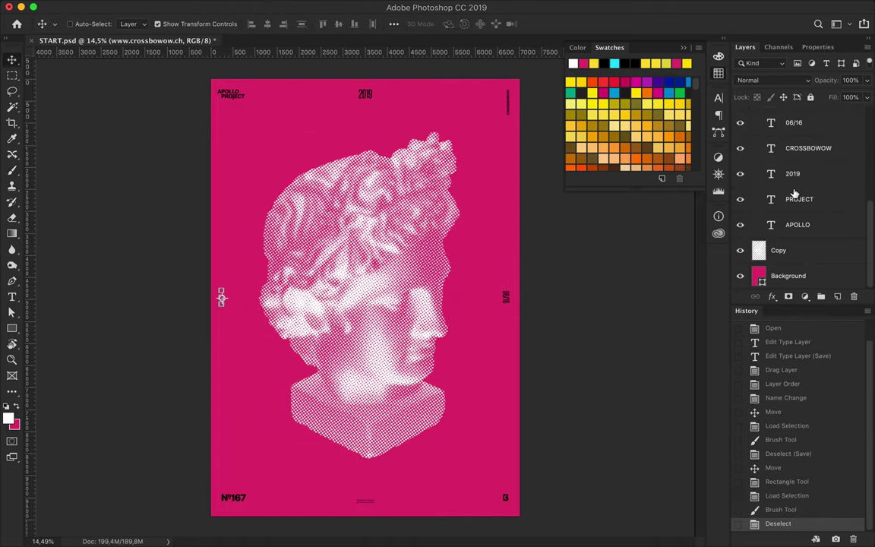
key(t)
click(491, 25)
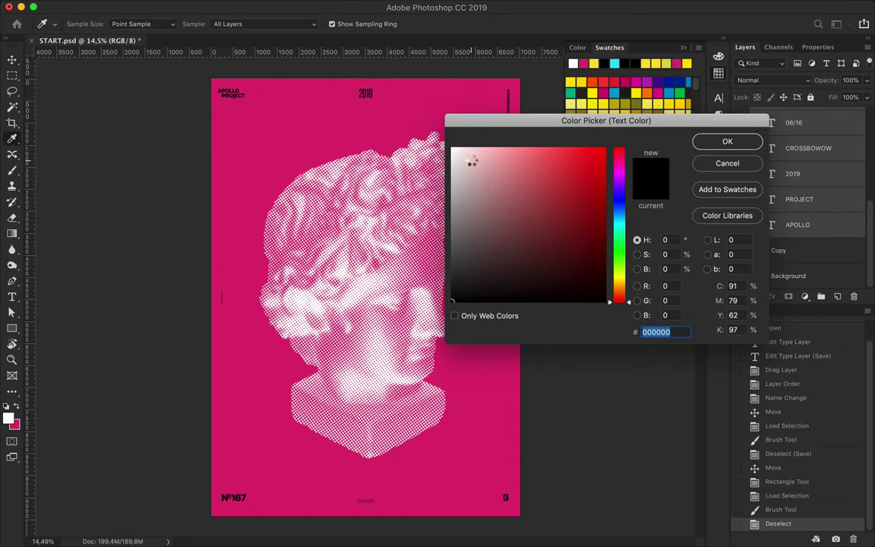
click(453, 149)
key(Return)
scroll(806, 190, up, 3)
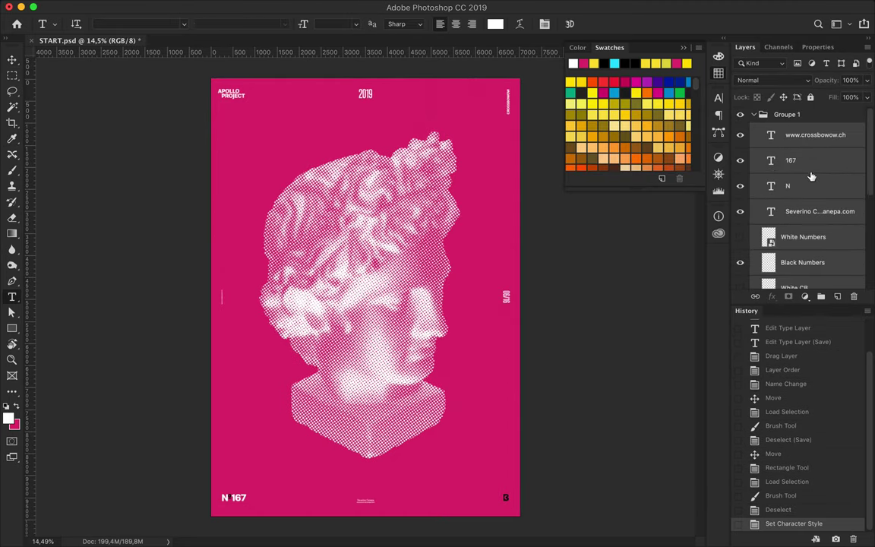
Delete the White Numbers and White CB layers and paint over the Black Numbers glyph.
scroll(806, 190, down, 1)
click(798, 161)
scroll(807, 184, down, 2)
click(796, 178)
key(Delete)
click(783, 201)
key(Delete)
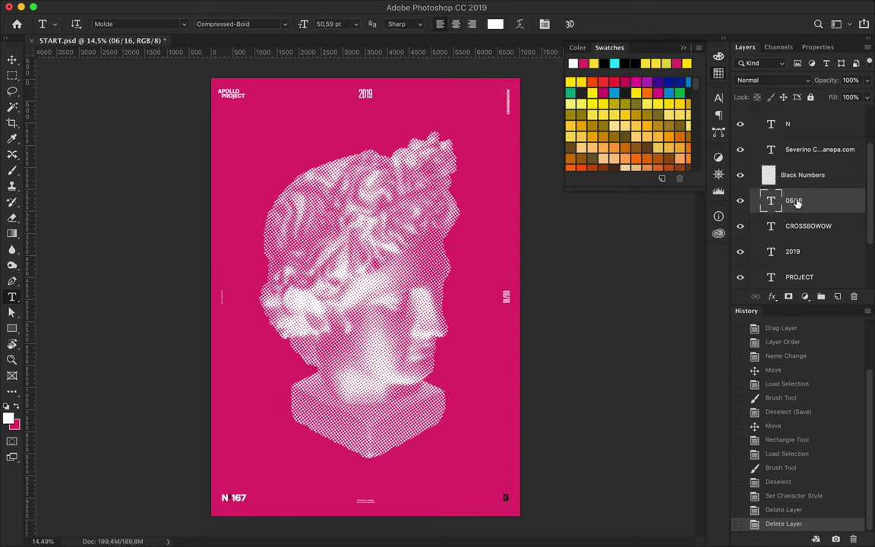
click(790, 181)
ctrl+click(769, 176)
key(b)
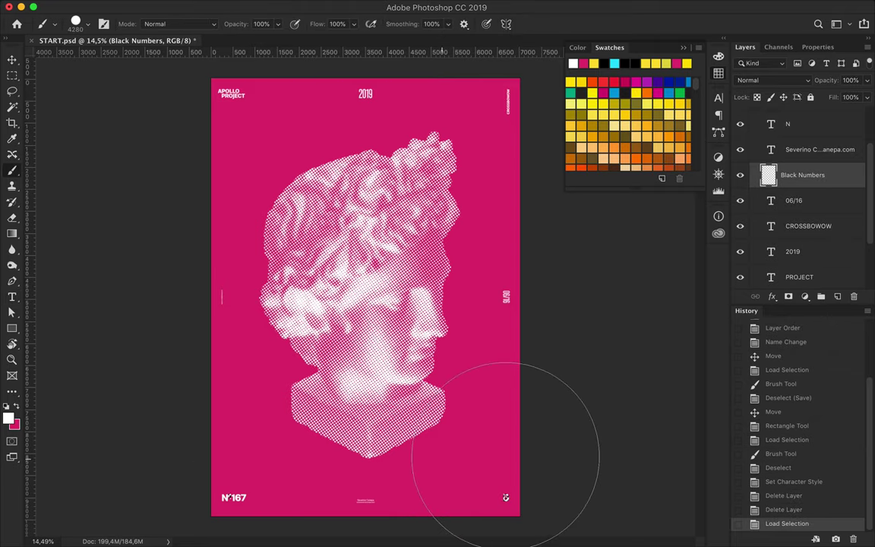
click(483, 456)
key(v)
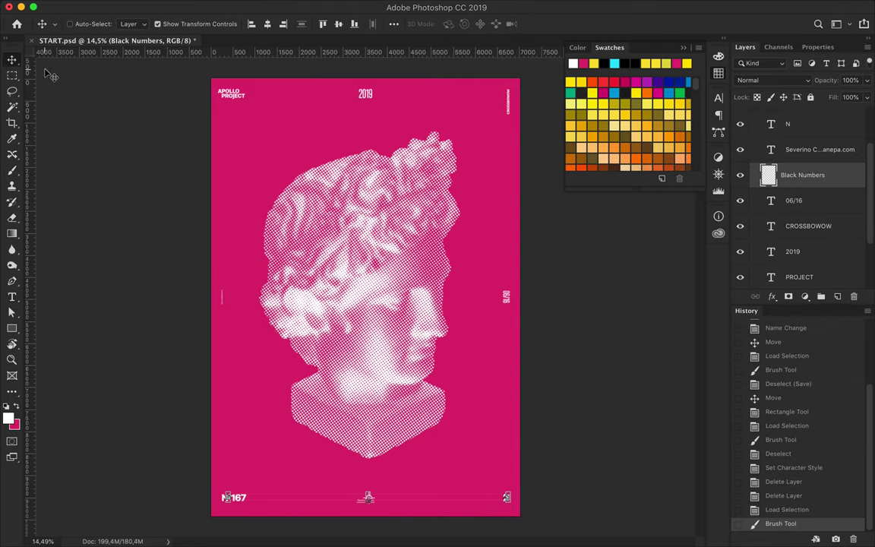
Add the text 'LOOKING AT YOU' and scale it up about tenfold.
key(t)
click(257, 151)
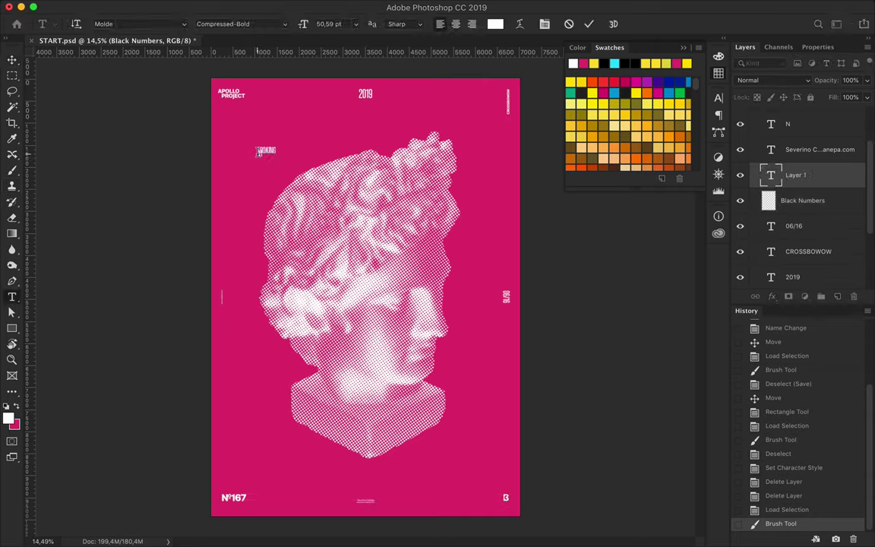
key(ctrl+Return)
key(ctrl+t)
drag(275, 161, 444, 318)
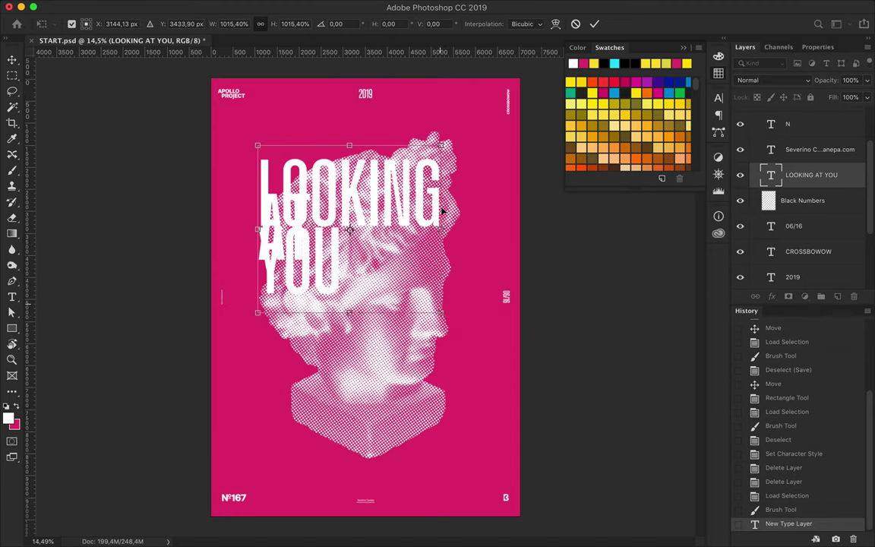
key(Return)
key(Return)
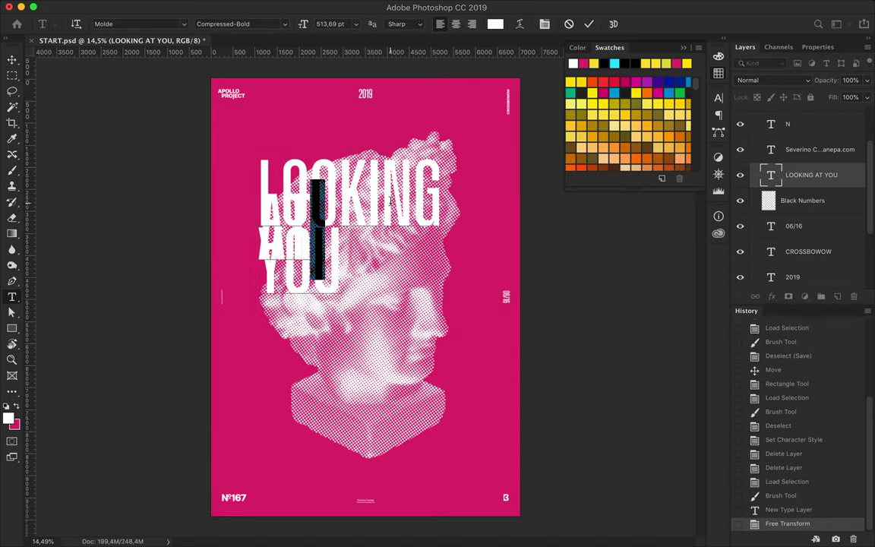
Make the headline cyan and tighten its leading from 500 to 390 pt.
click(568, 86)
click(495, 24)
click(710, 142)
click(719, 98)
click(669, 123)
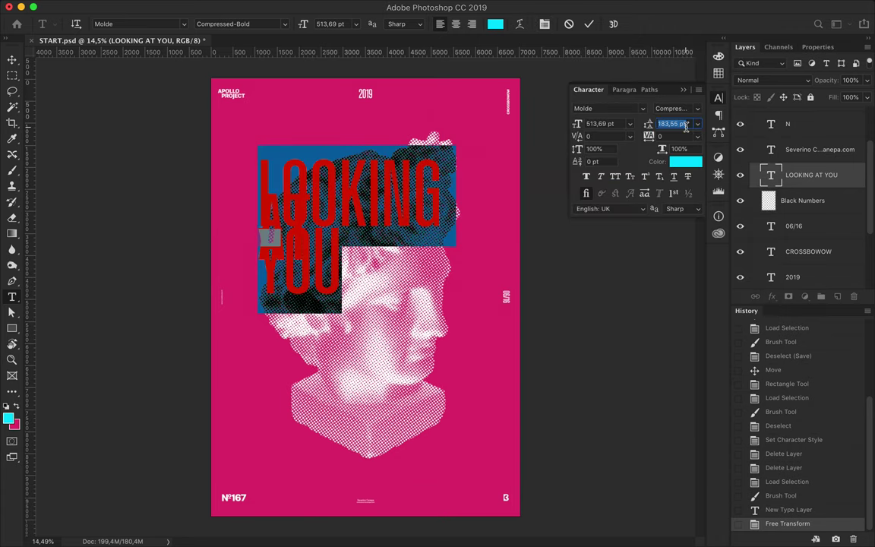
text(500)
key(Return)
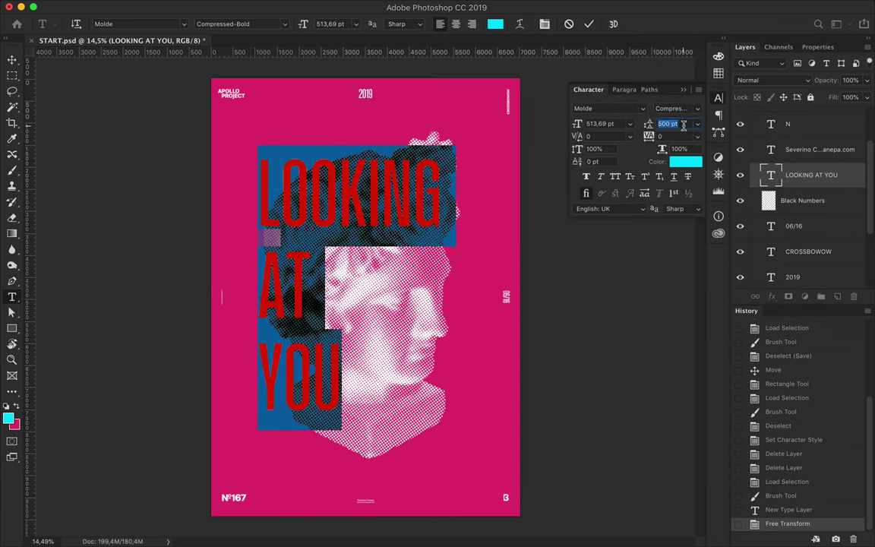
key(shift+Down)
key(shift+Down)
key(shift+Down)
key(shift+Down)
key(shift+Down)
key(shift+Down)
key(shift+Down)
key(shift+Down)
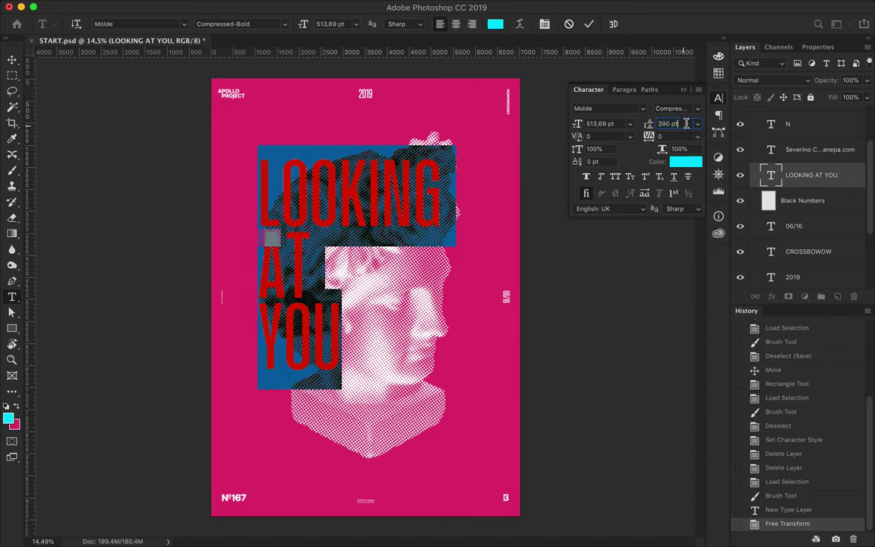
key(ctrl+Return)
Centre the headline and bust horizontally on the canvas, with the headline layer below the bust.
key(v)
drag(346, 190, 346, 224)
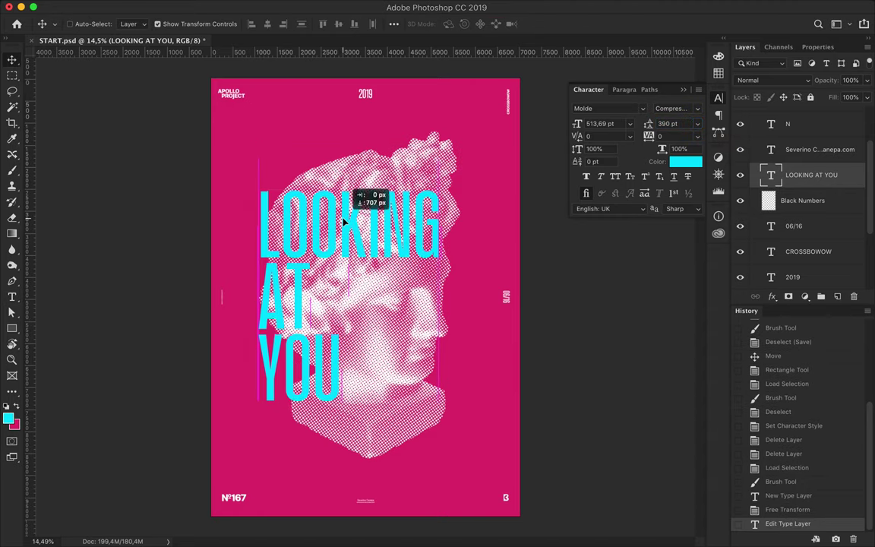
click(394, 24)
click(414, 135)
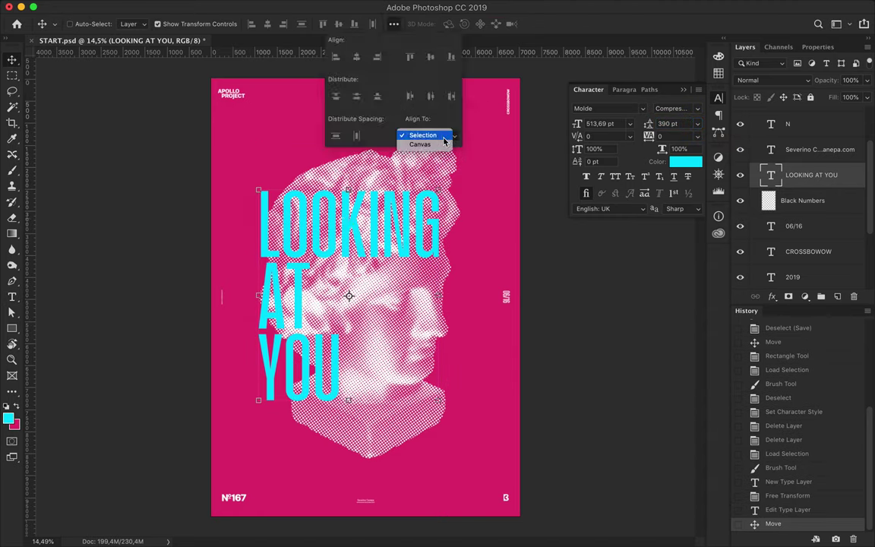
click(414, 142)
click(356, 56)
ctrl+click(398, 162)
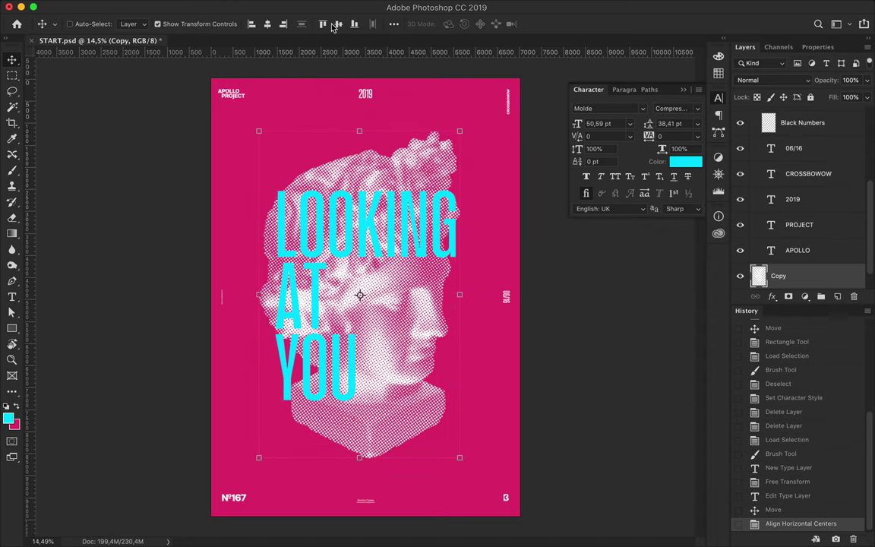
click(267, 23)
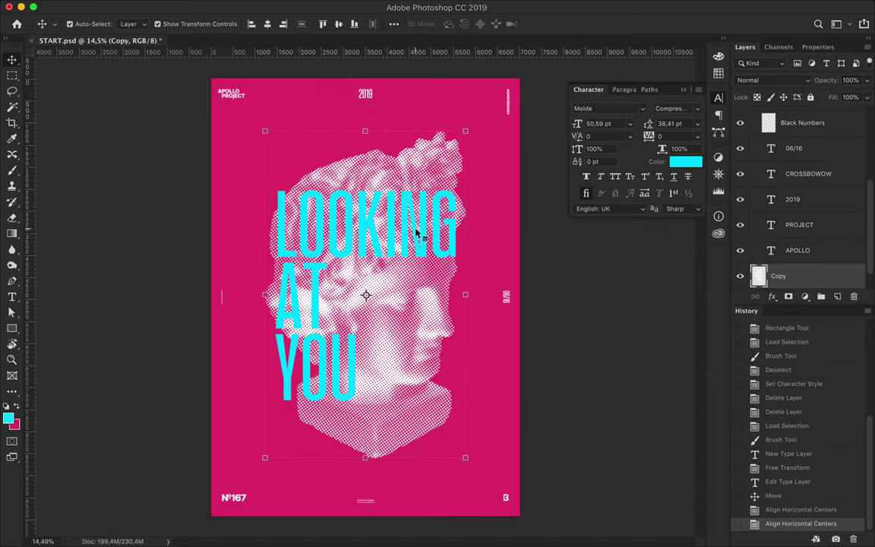
ctrl+click(437, 242)
drag(800, 129, 790, 264)
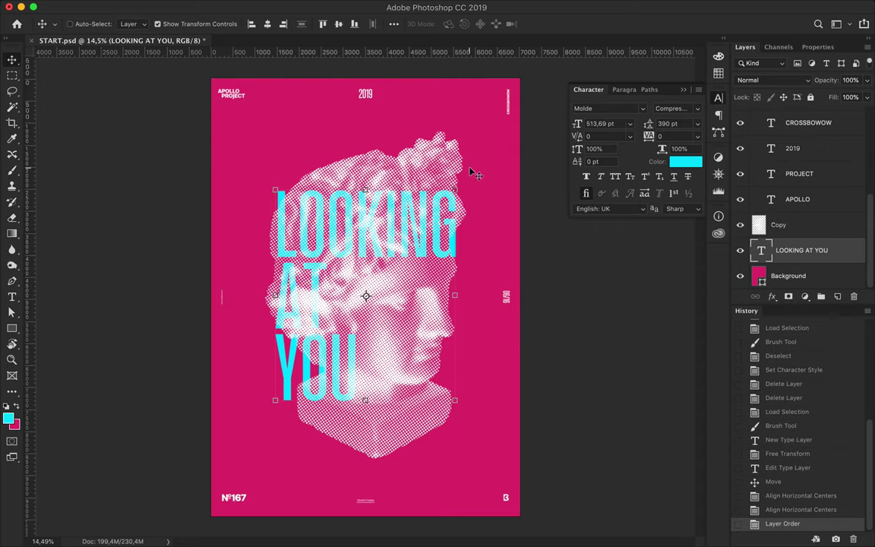
Add an 'APOLLO' text line above the headline.
key(t)
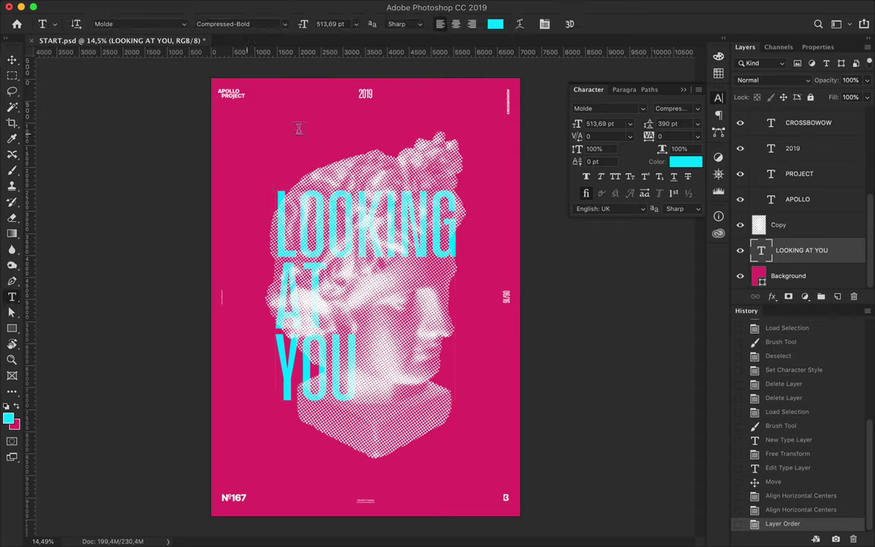
click(278, 137)
text(APOLLO 16)
key(ctrl+a)
key(BackSpace)
click(331, 134)
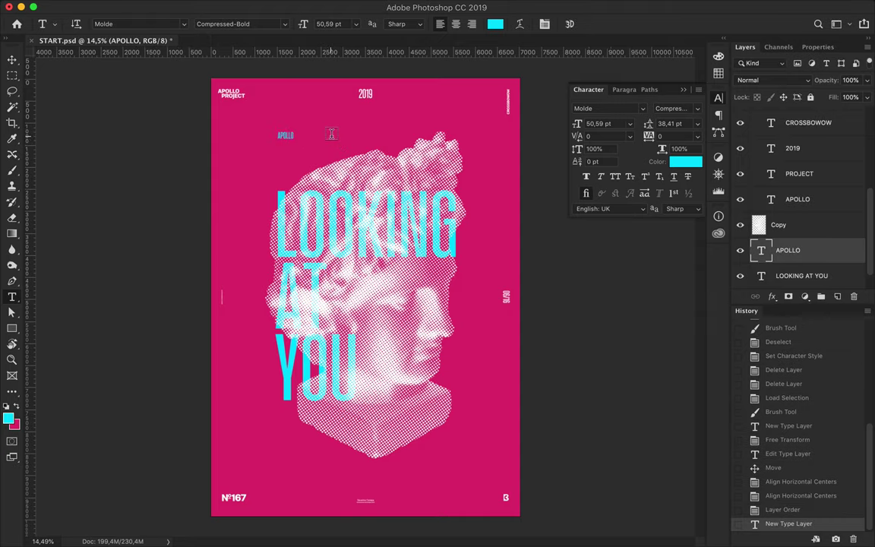
Set APOLLO to Semibold with larger leading and 1500 tracking.
click(285, 29)
scroll(251, 304, down, 5)
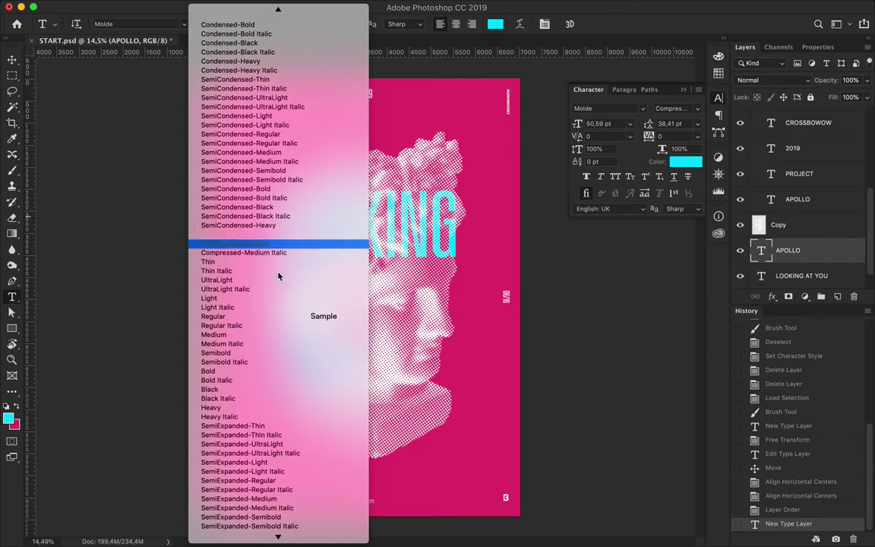
click(251, 330)
click(13, 61)
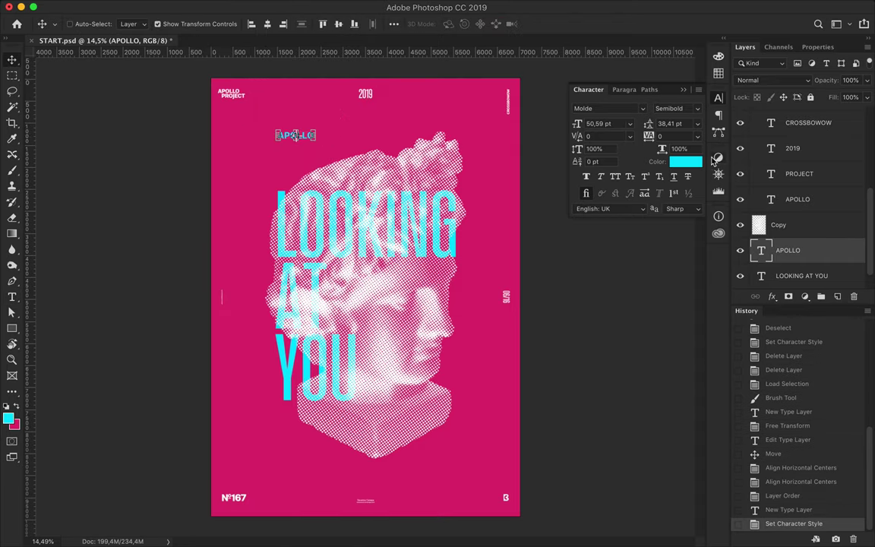
drag(648, 124, 678, 122)
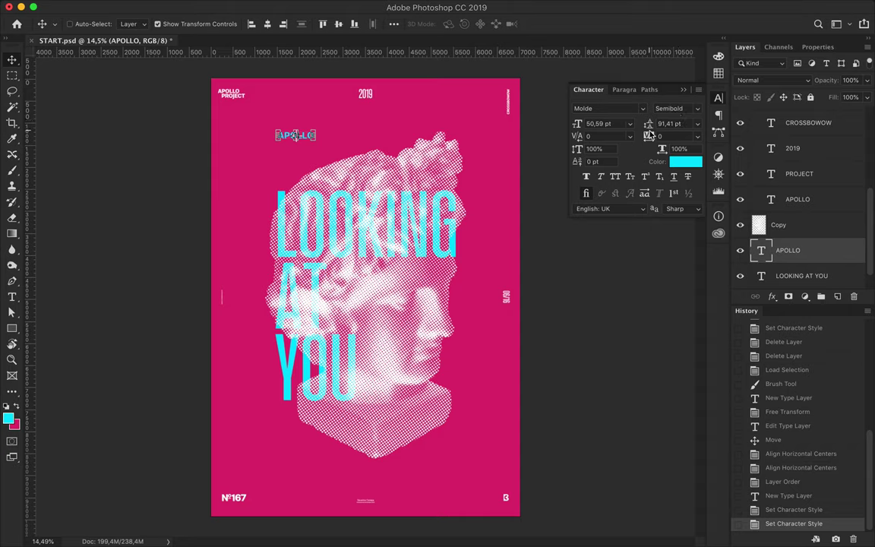
text(1500)
key(Return)
Centre APOLLO horizontally on the canvas and choose a new text colour for it.
drag(354, 142, 391, 140)
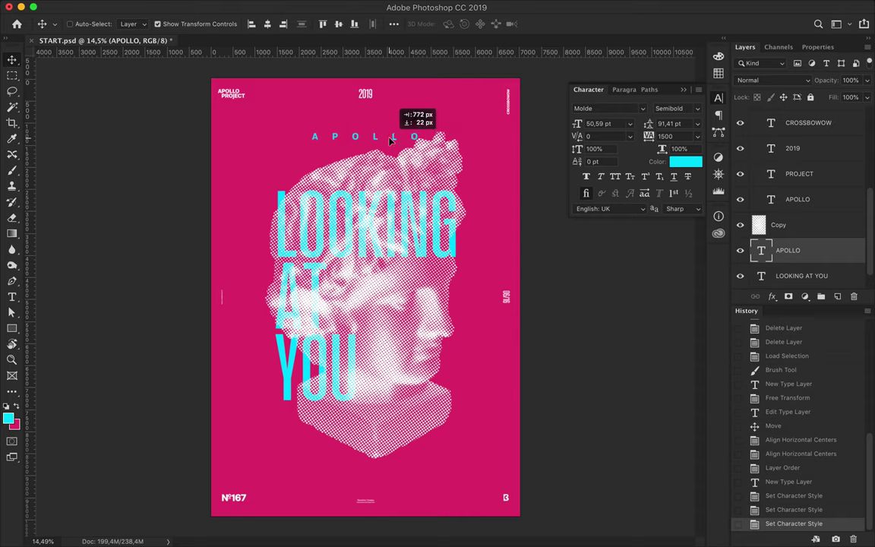
click(395, 24)
click(356, 58)
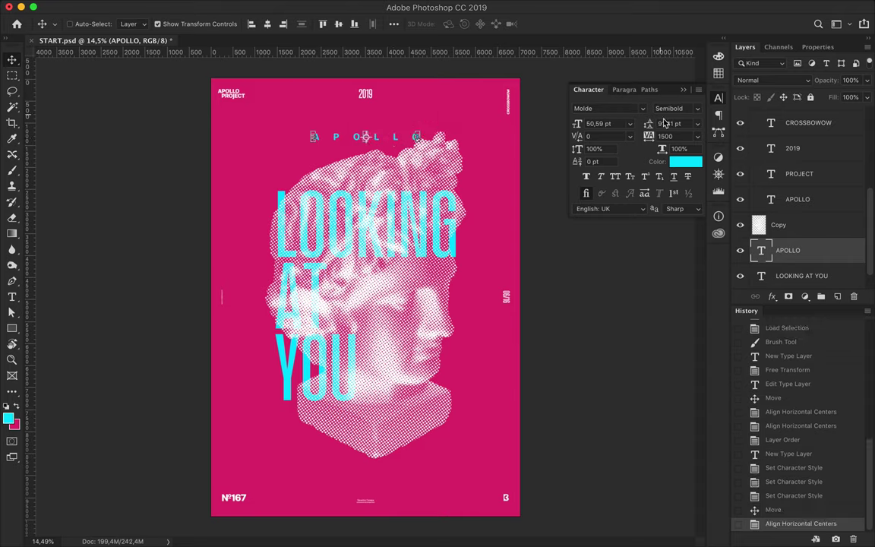
click(685, 161)
drag(619, 223, 619, 281)
click(755, 147)
click(719, 73)
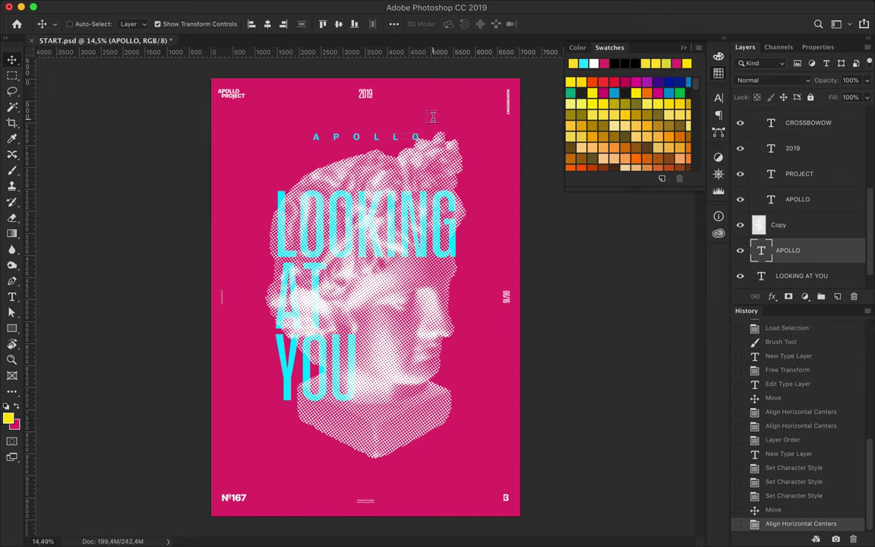
Colour the APOLLO heading yellow (ffe000).
key(t)
click(495, 24)
click(687, 64)
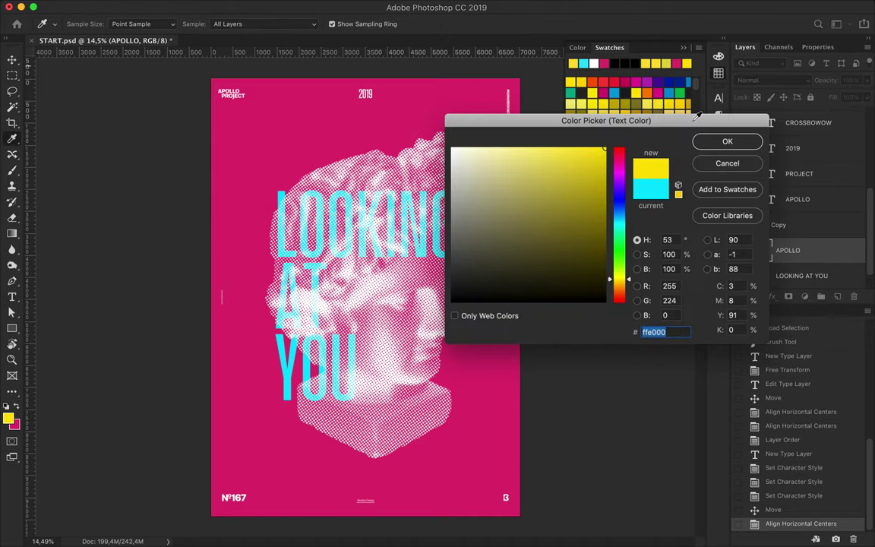
click(710, 144)
key(v)
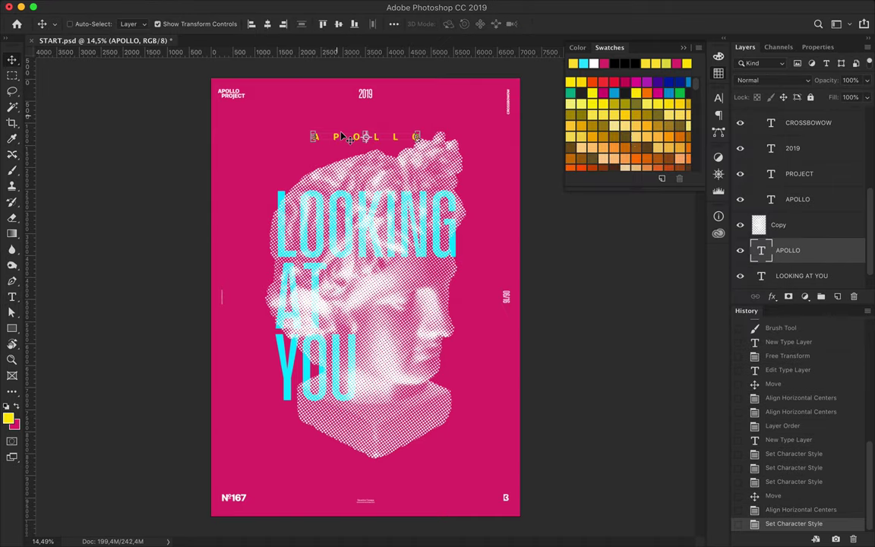
Duplicate APOLLO to the poster bottom, change it to '365°', and centre it horizontally.
drag(364, 138, 367, 467)
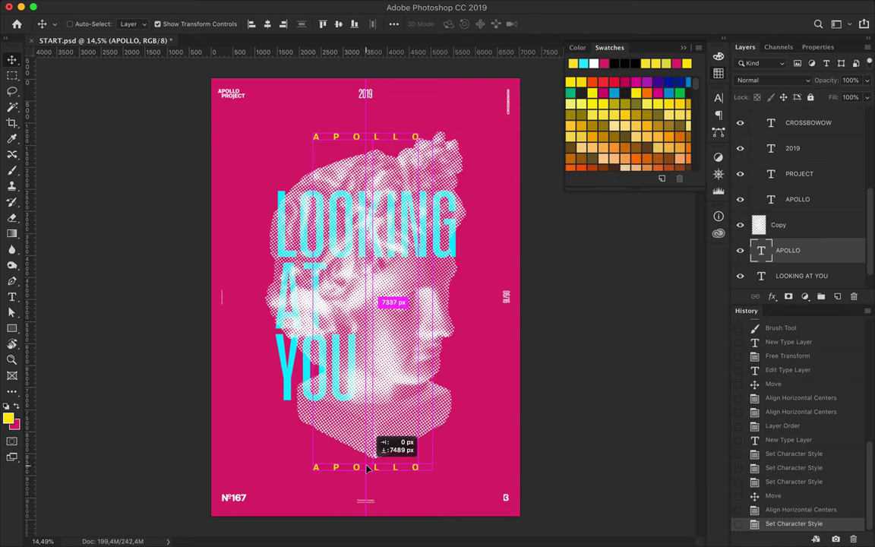
drag(367, 468, 367, 466)
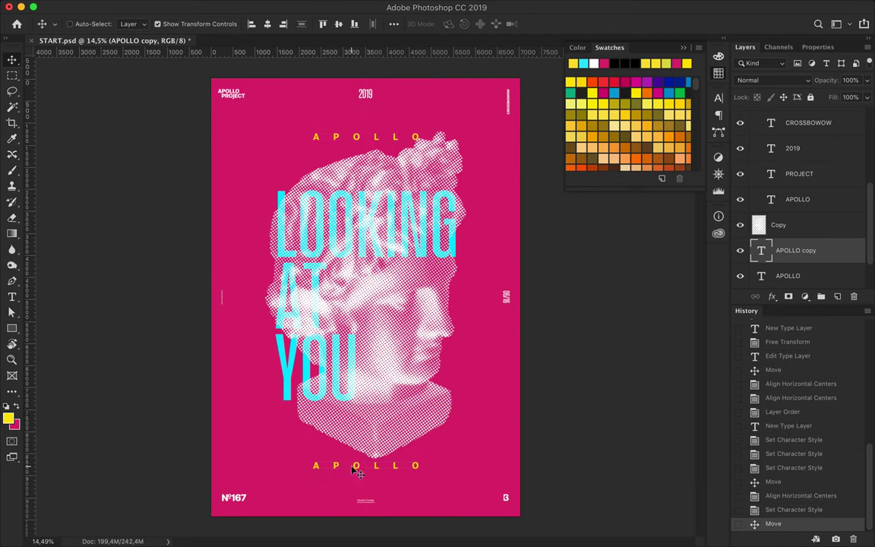
double_click(354, 465)
text(365)
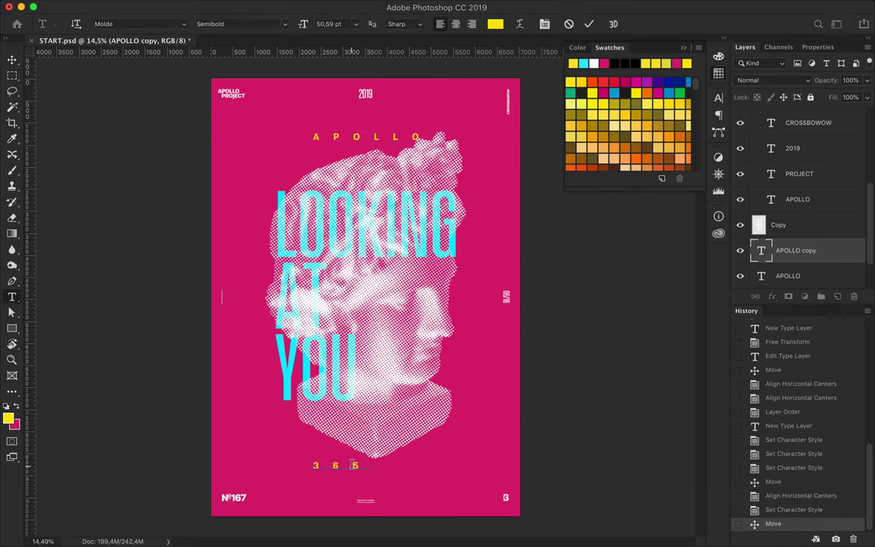
key(Escape)
key(v)
click(268, 23)
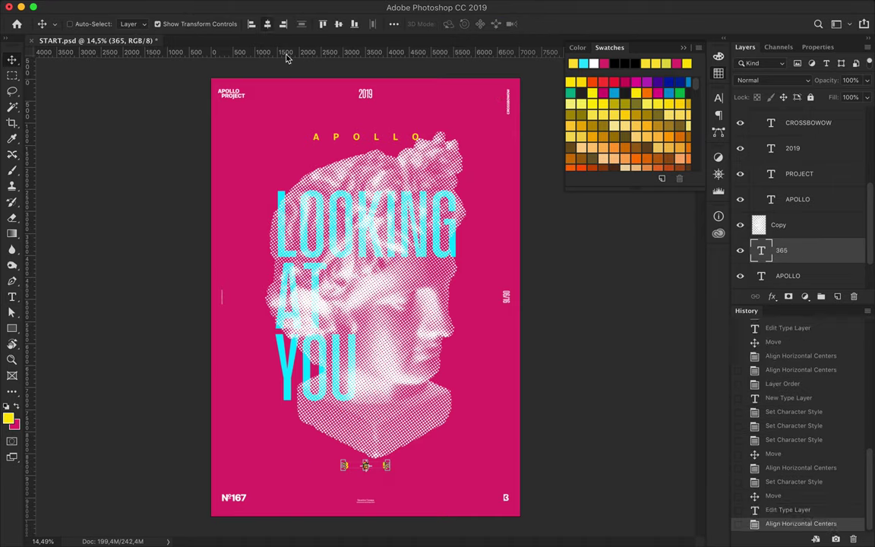
double_click(366, 465)
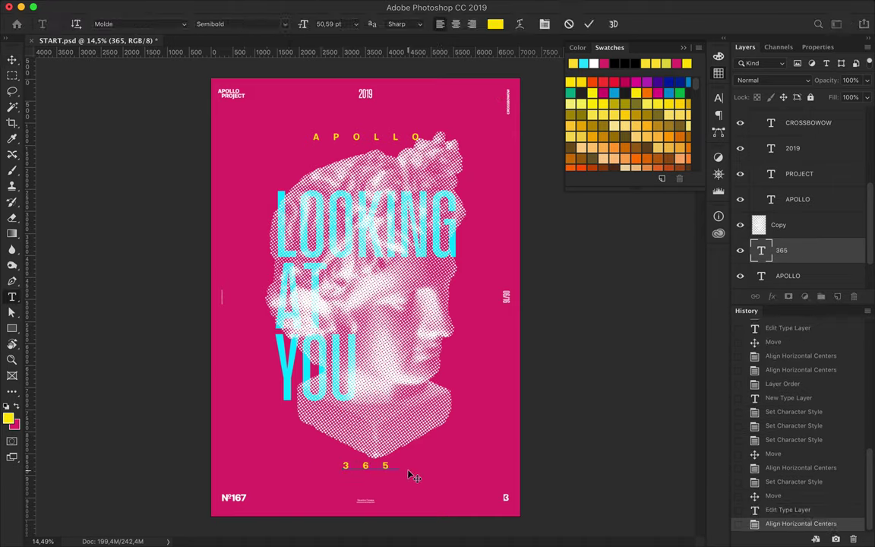
text(°)
key(Escape)
key(v)
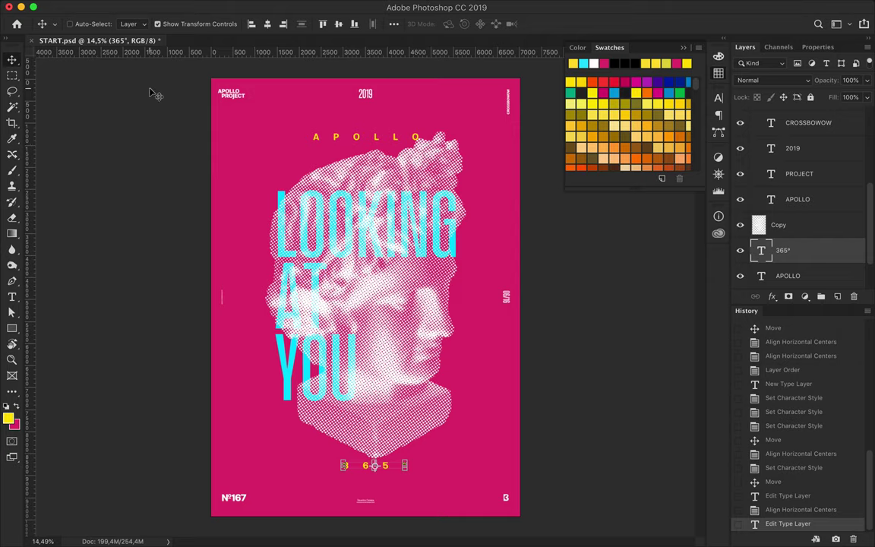
key(p)
click(87, 23)
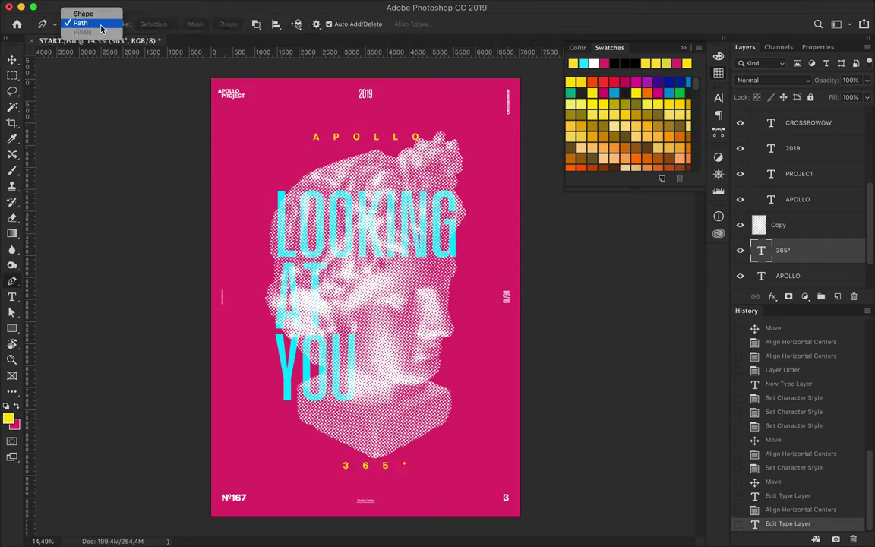
Draw a horizontal shape line under APOLLO with no fill and a yellow stroke.
click(82, 12)
click(198, 146)
click(416, 145)
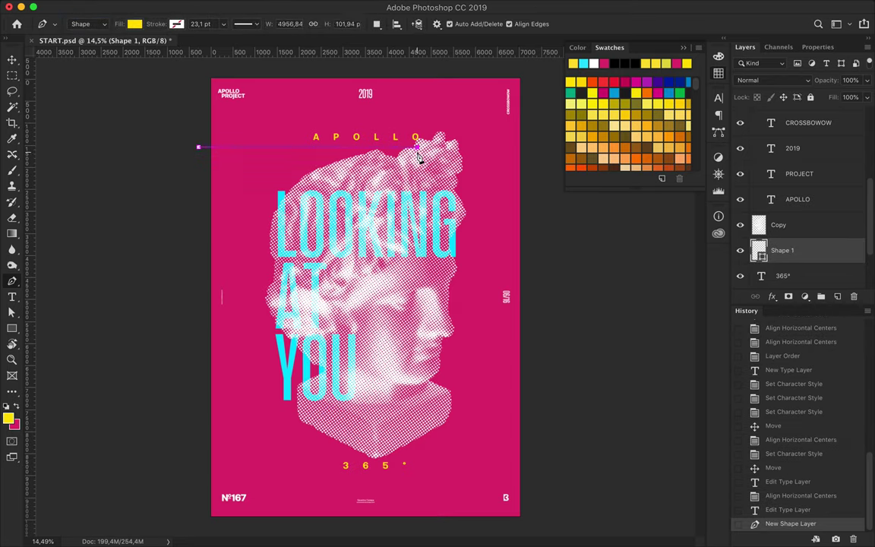
key(a)
click(180, 23)
click(129, 48)
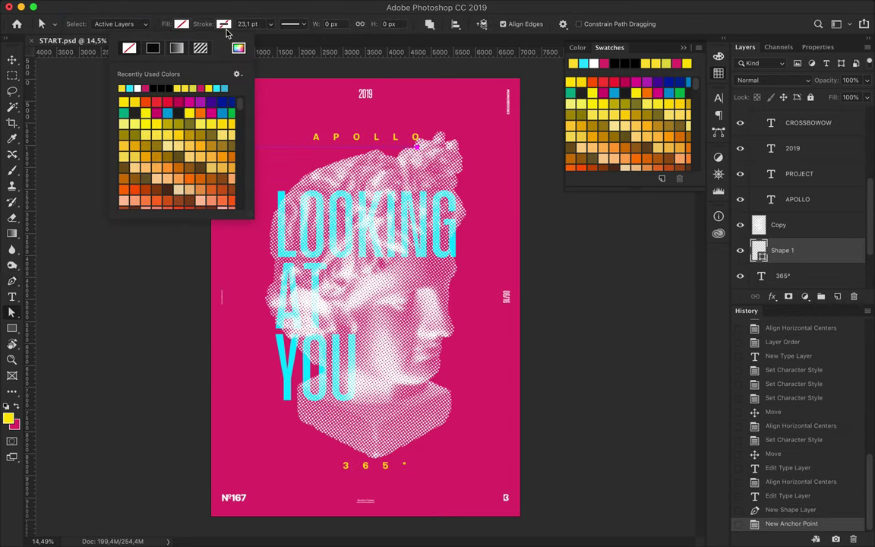
click(224, 23)
click(223, 24)
click(164, 88)
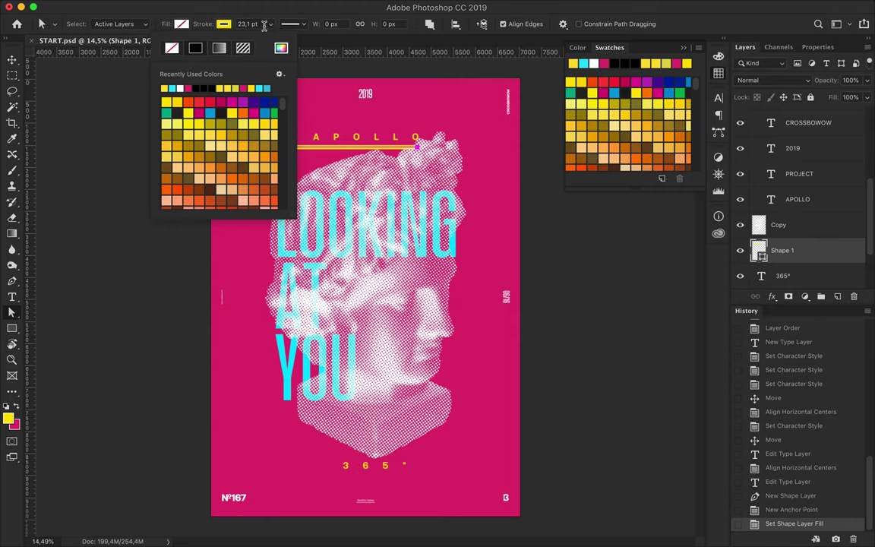
click(11, 59)
Copy the yellow line above 365° and again to the poster's lower left.
key(Up)
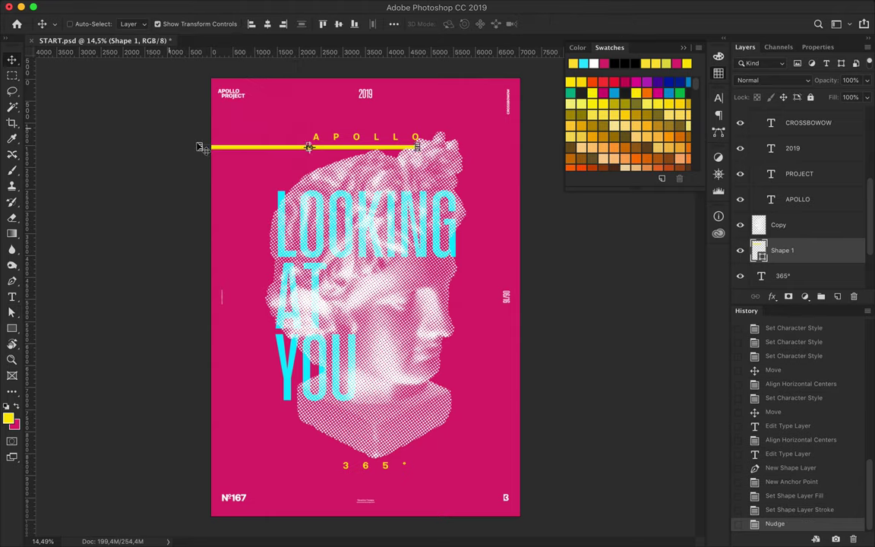
drag(308, 146, 382, 457)
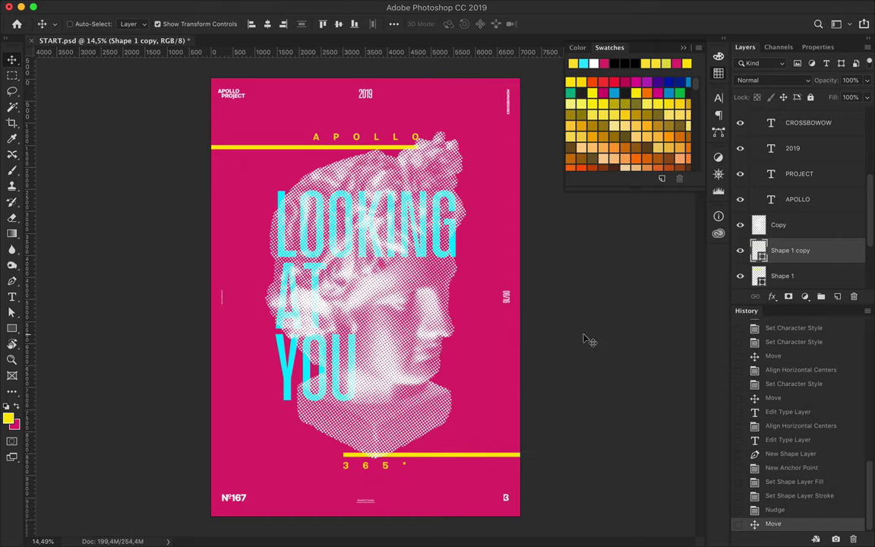
key(ctrl+t)
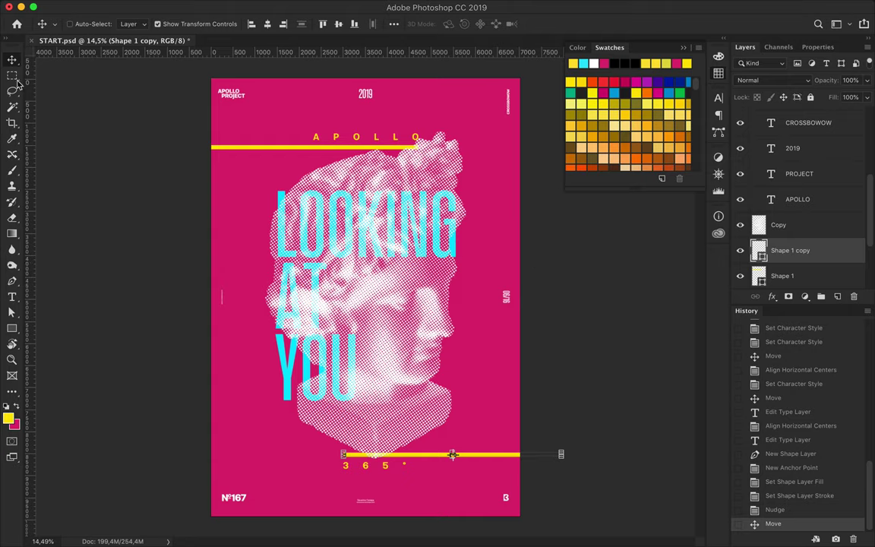
drag(430, 456, 223, 411)
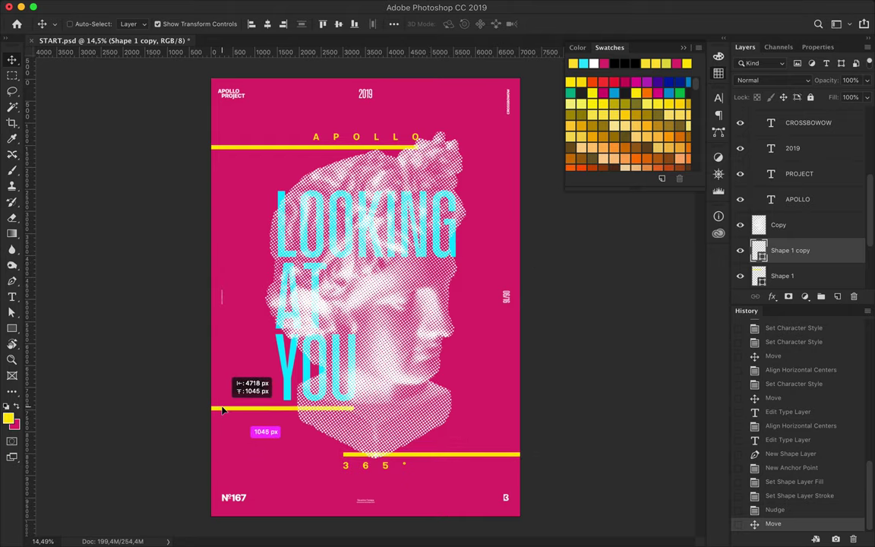
Change the lower-left line's stroke to cyan.
key(a)
click(583, 63)
click(223, 24)
click(152, 74)
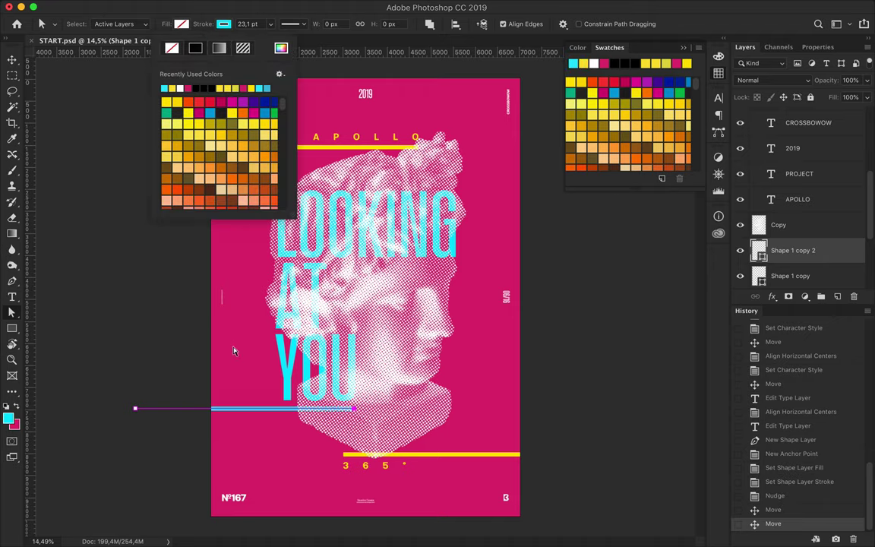
key(v)
Copy the cyan line above LOOKING, stretch it to the right edge, then delete both cyan lines.
drag(246, 408, 388, 182)
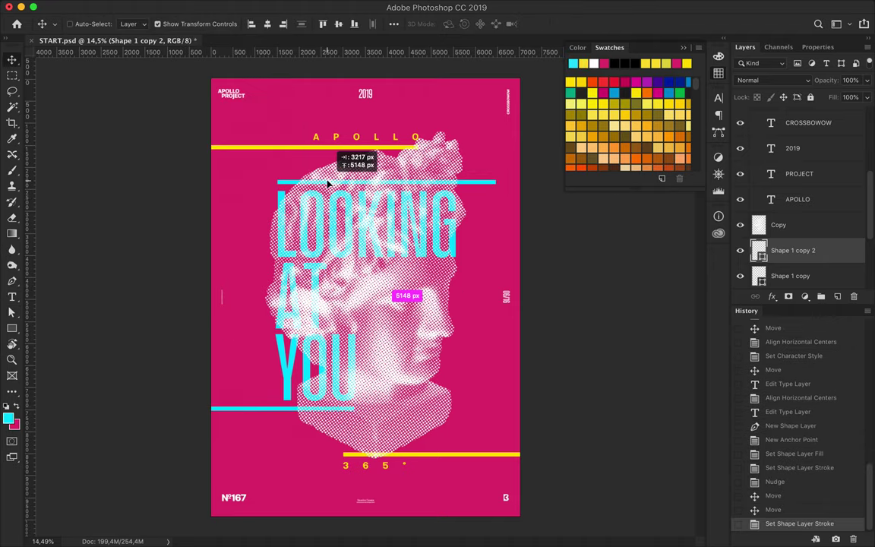
key(a)
drag(495, 182, 521, 182)
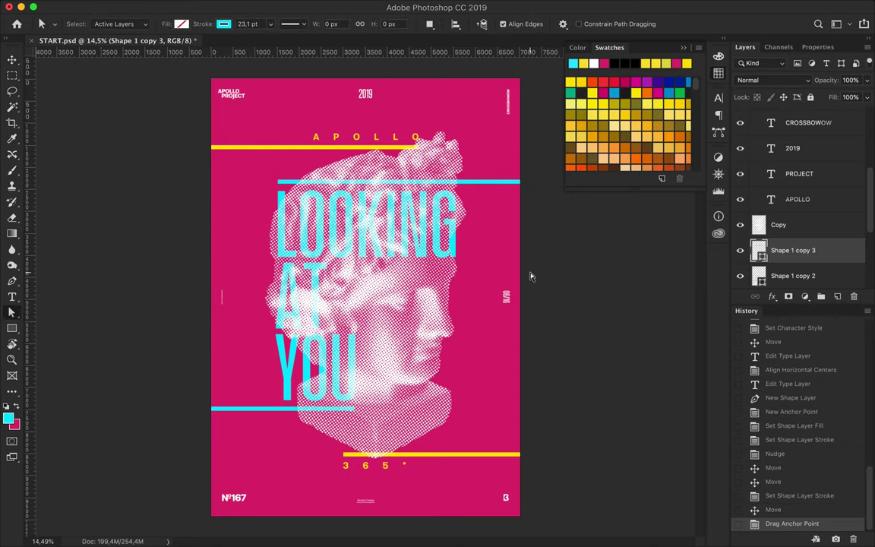
scroll(530, 277, down, 1)
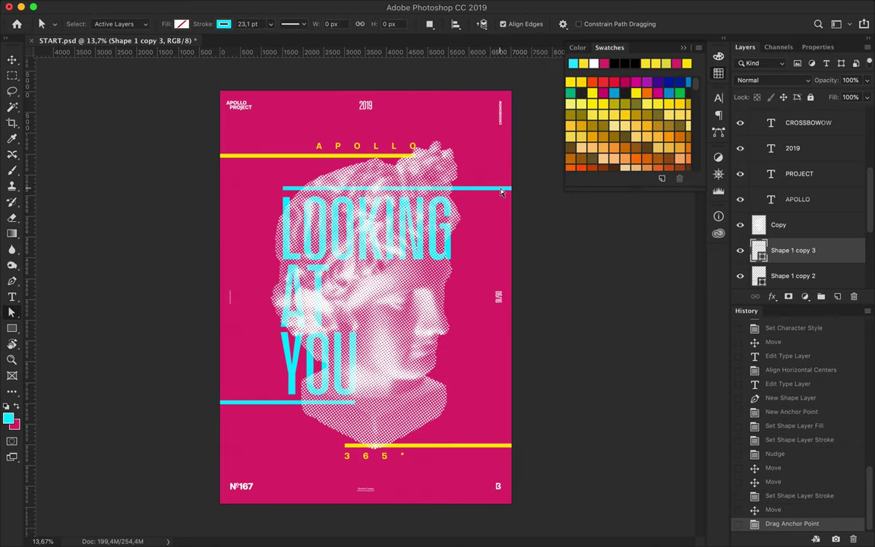
key(v)
key(Delete)
key(Delete)
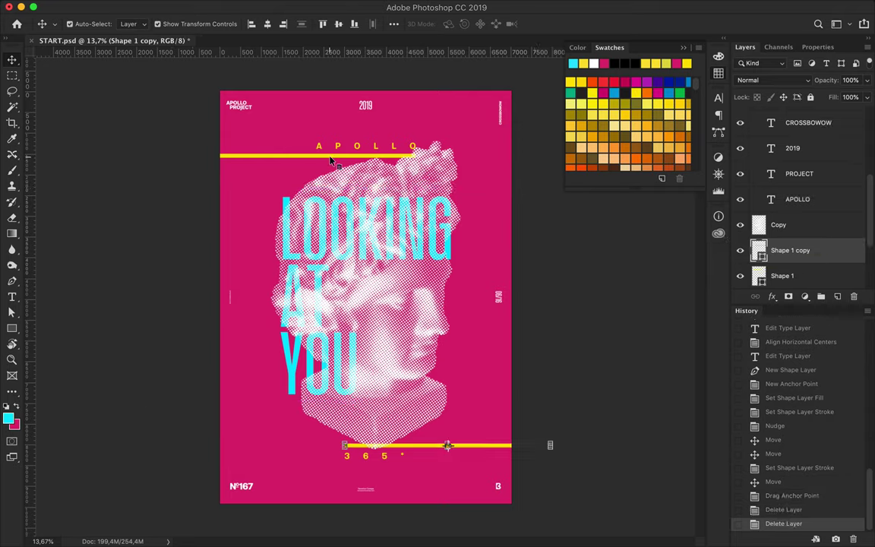
Select Shape 1 and Shape 1 copy and cut their stroke width from 13.1 pt to 7 pt.
shift+click(782, 276)
key(a)
click(249, 25)
key(Return)
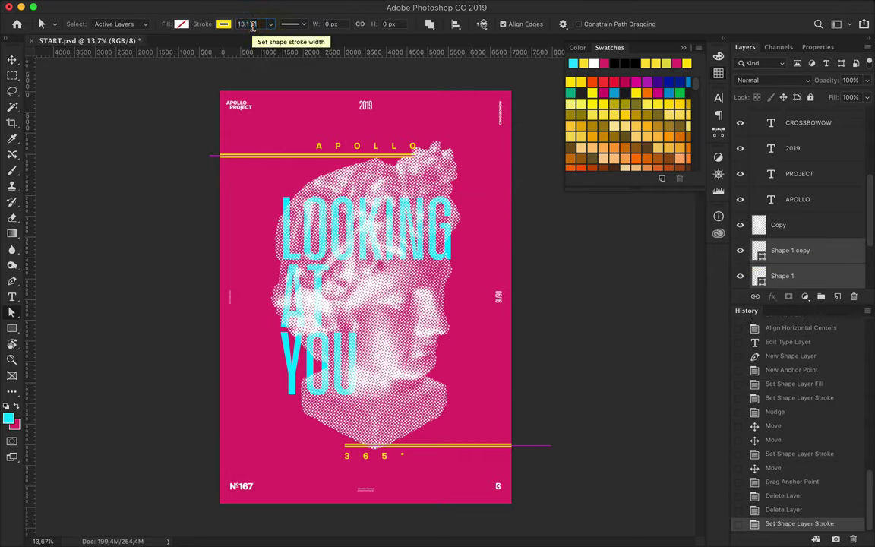
click(250, 24)
text(11)
key(Return)
click(253, 25)
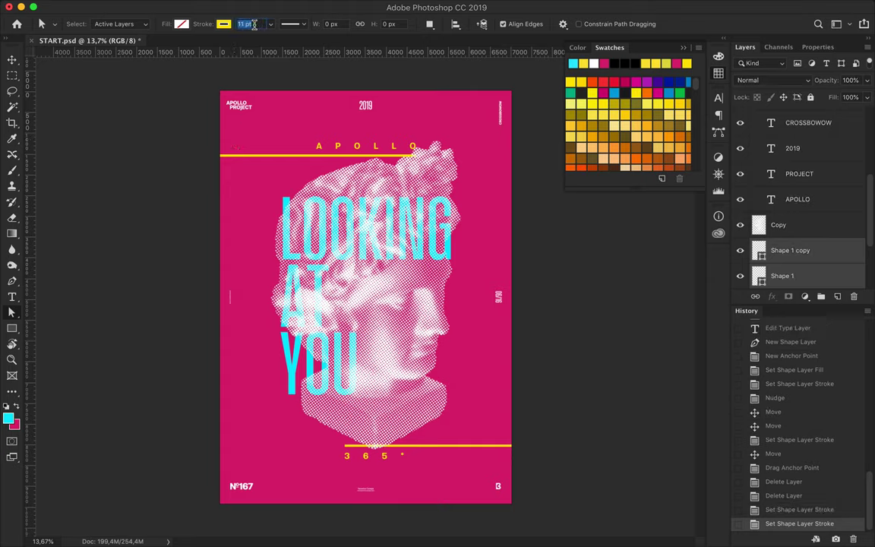
text(7)
key(Return)
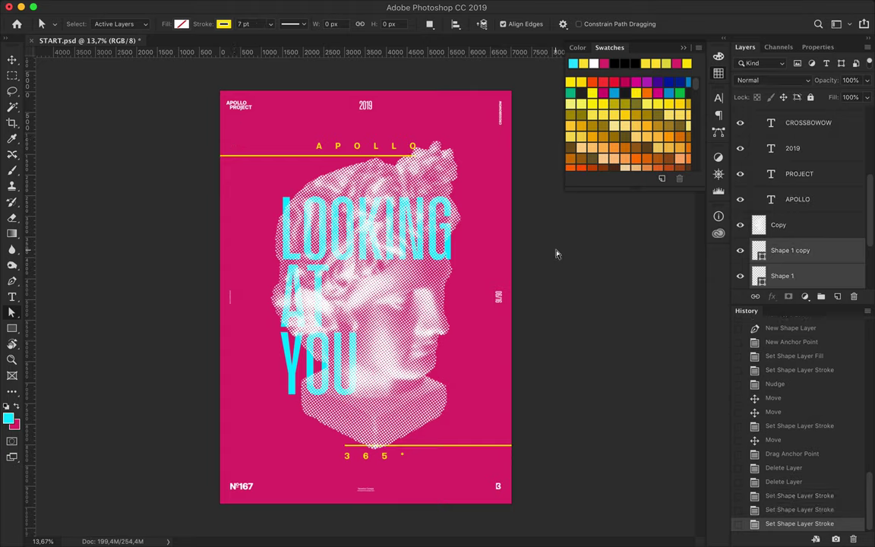
key(v)
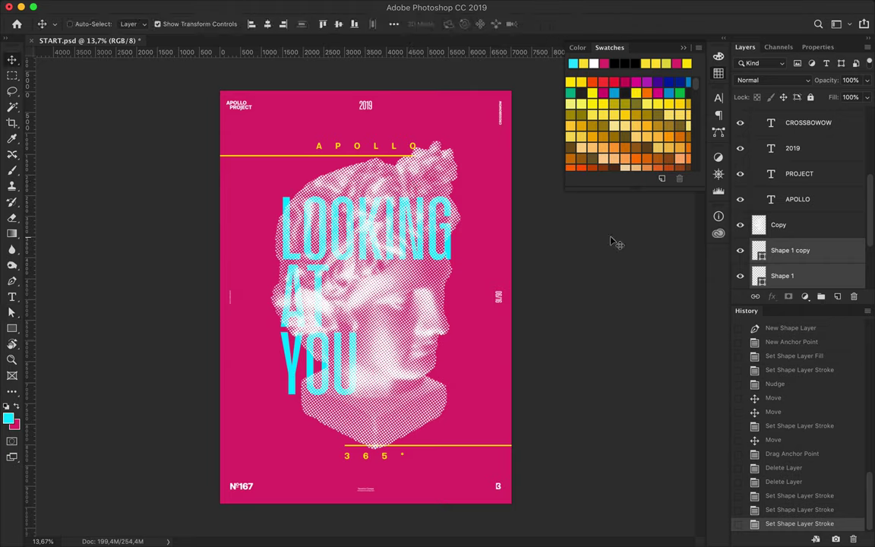
Duplicate the halftone bust shifted up and left, and brush its dots yellow.
click(365, 274)
drag(380, 289, 342, 266)
ctrl+click(763, 232)
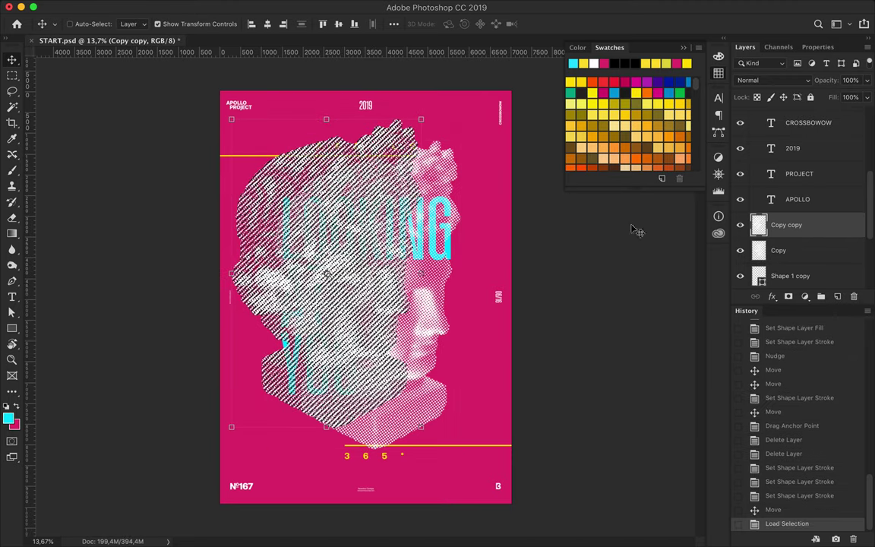
key(b)
alt+click(380, 156)
drag(273, 228, 358, 350)
drag(334, 251, 353, 288)
key(ctrl+d)
Draw a closed, curved Pen outline around a fragment of the yellow bust's face.
key(m)
key(p)
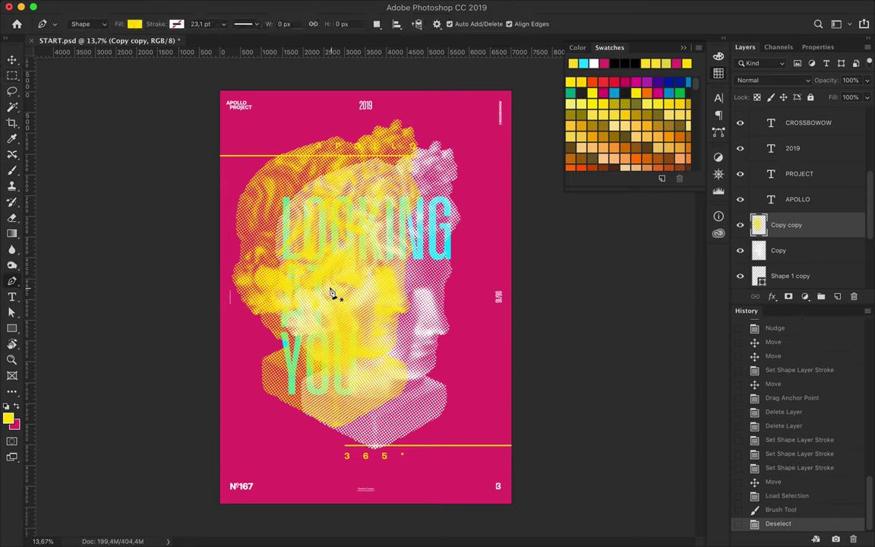
click(325, 289)
key(ctrl+z)
drag(333, 291, 347, 300)
click(371, 289)
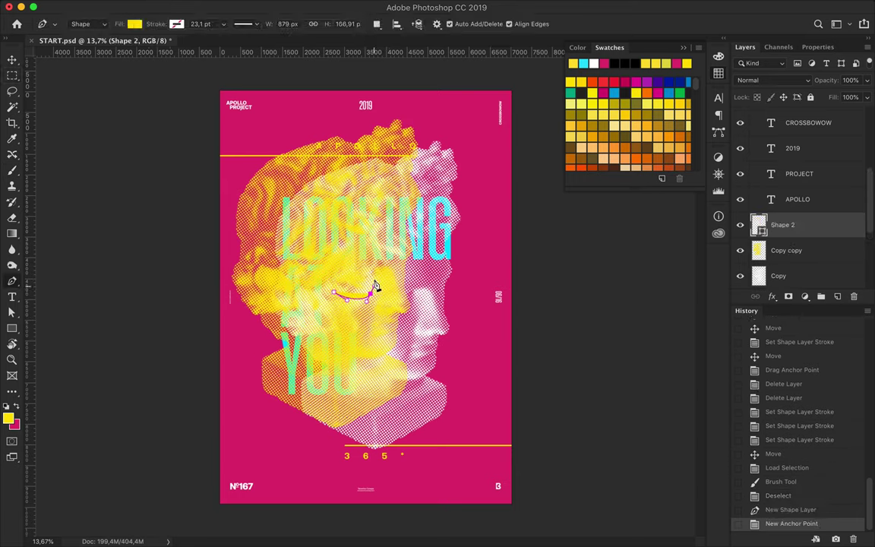
drag(372, 262, 304, 209)
drag(311, 251, 346, 306)
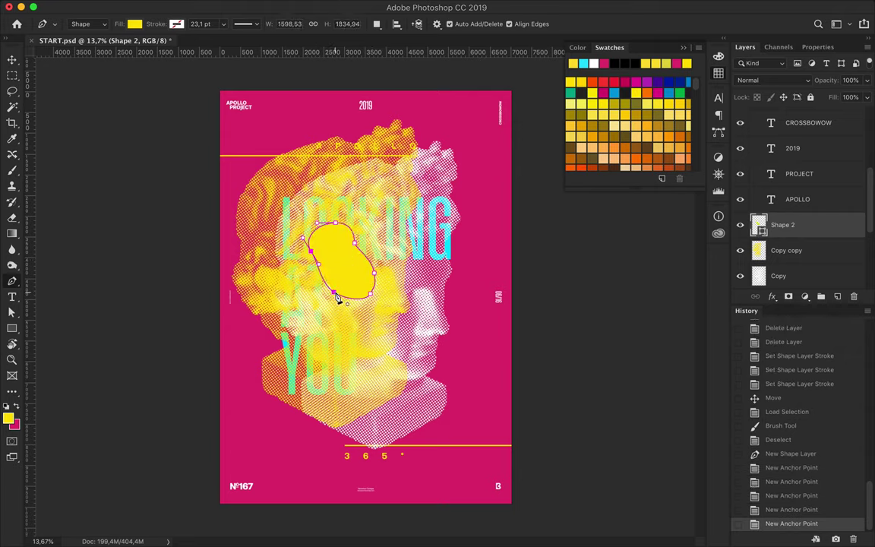
Reshape the fragment outline's points and remove a stray point and leftover shape layer.
key(a)
mouse_move(311, 251)
mouse_down()
mouse_move(298, 235)
mouse_move(319, 242)
mouse_move(316, 208)
mouse_move(348, 209)
mouse_up()
mouse_move(311, 243)
mouse_down()
mouse_move(300, 235)
mouse_move(319, 262)
mouse_up()
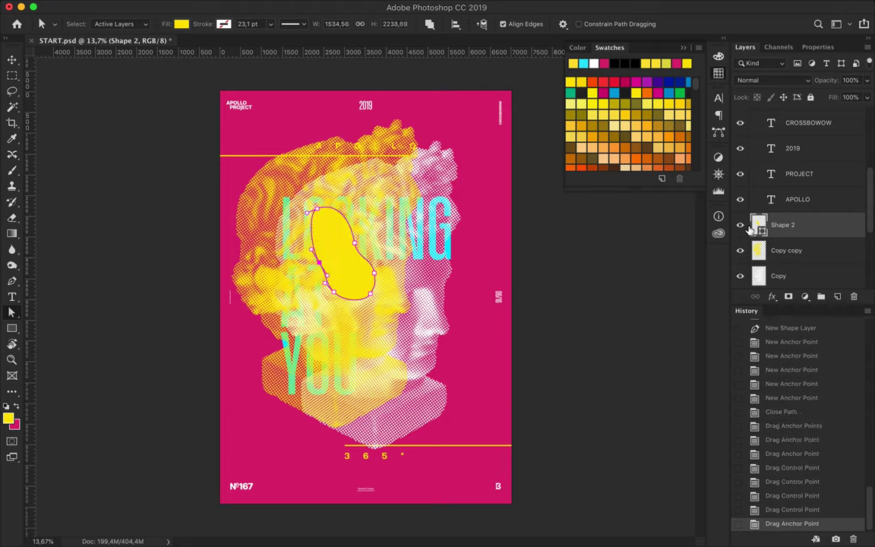
ctrl+click(760, 225)
key(Delete)
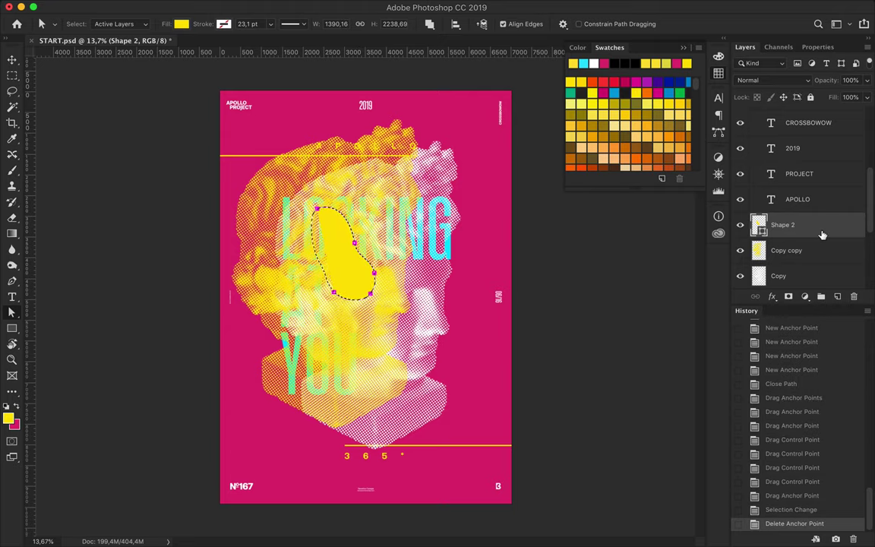
key(Delete)
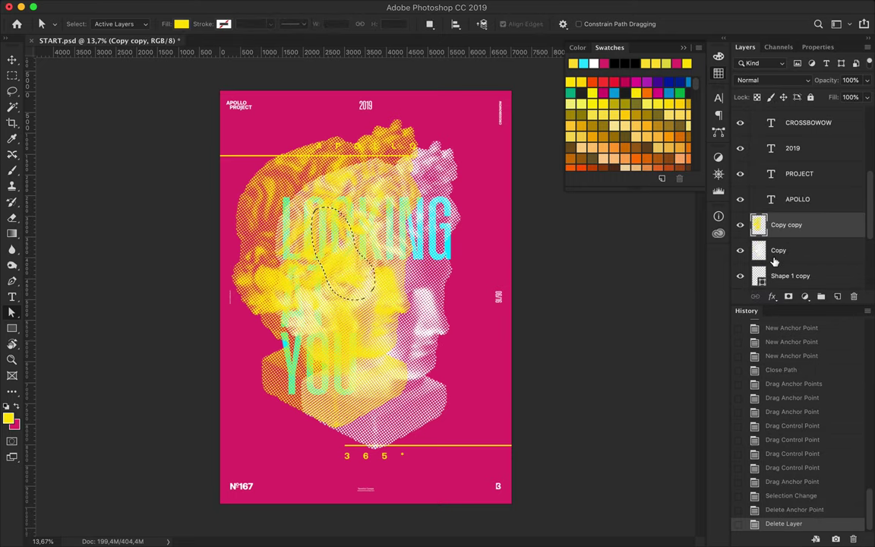
Paste the yellow fragment into the top-left corner, hide the full bust, and duplicate the headline.
key(ctrl+v)
key(v)
drag(376, 283, 296, 161)
drag(304, 163, 437, 311)
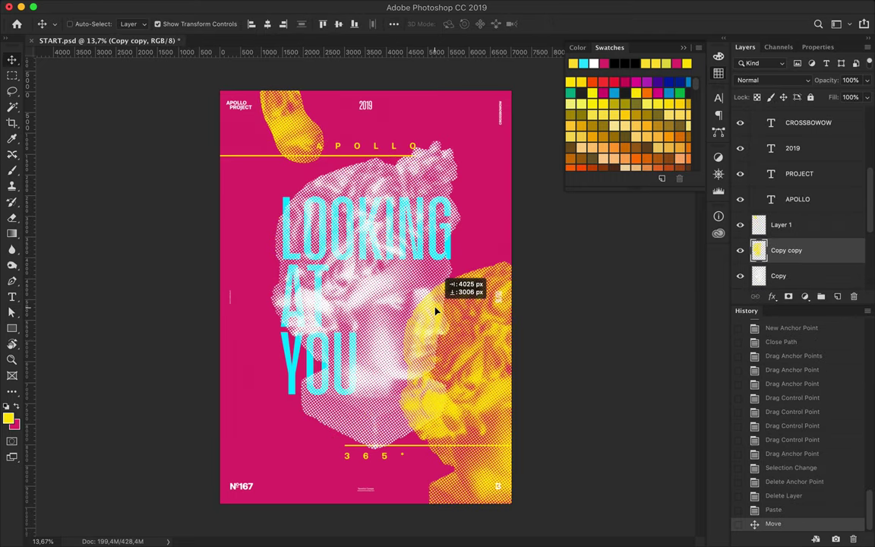
drag(437, 311, 359, 272)
click(740, 251)
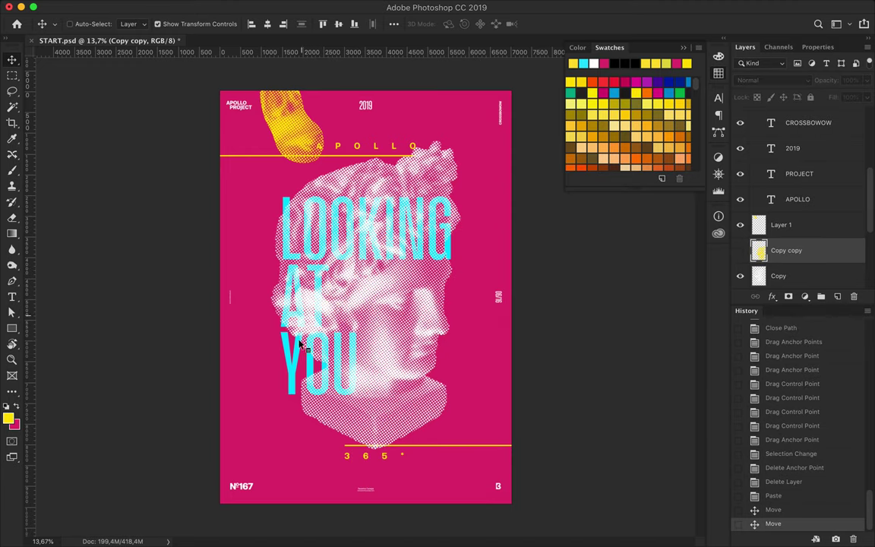
ctrl+click(332, 295)
drag(828, 279, 828, 274)
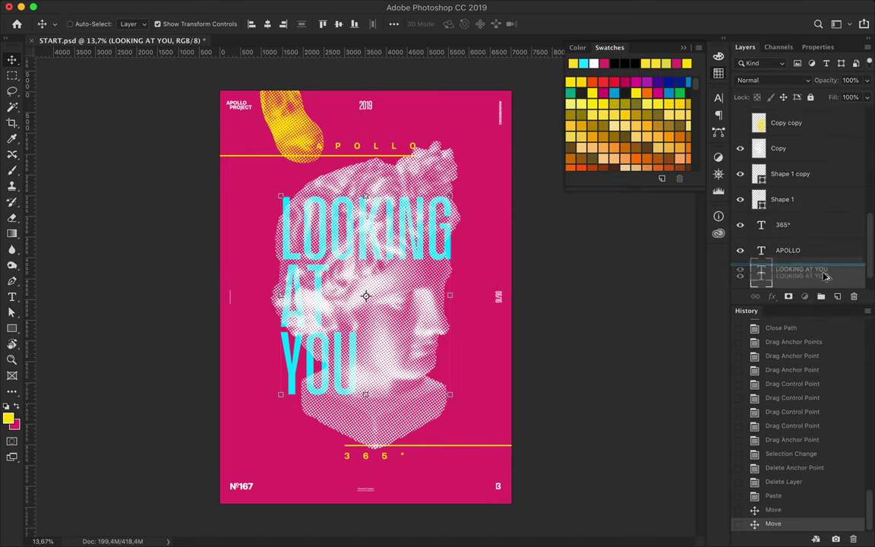
key(Left)
key(t)
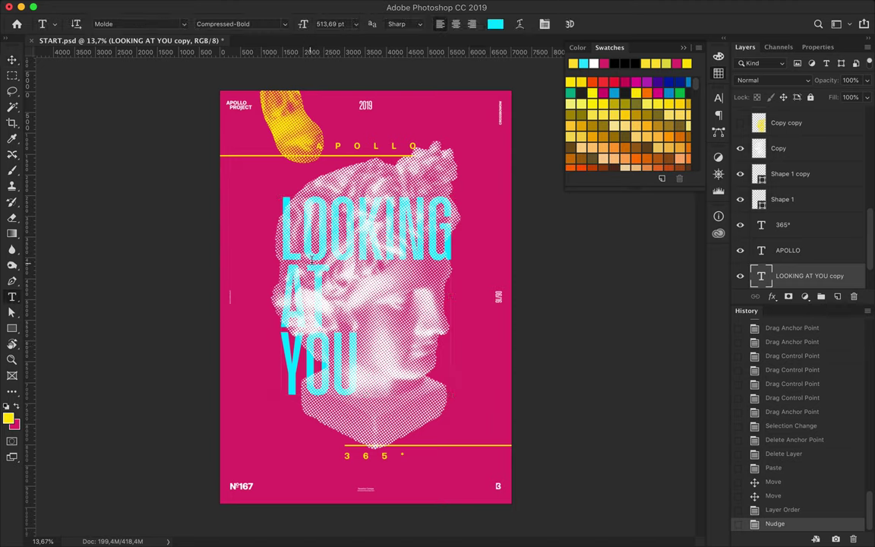
click(446, 24)
click(612, 62)
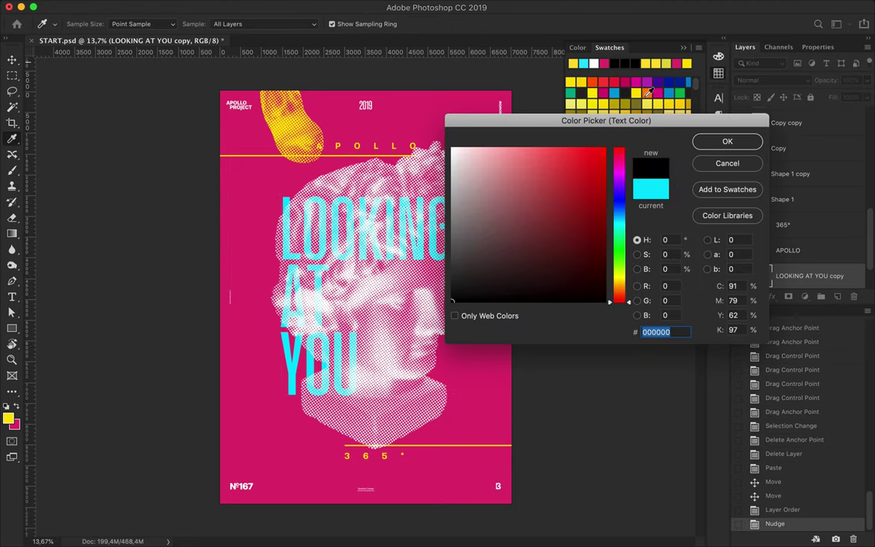
click(727, 141)
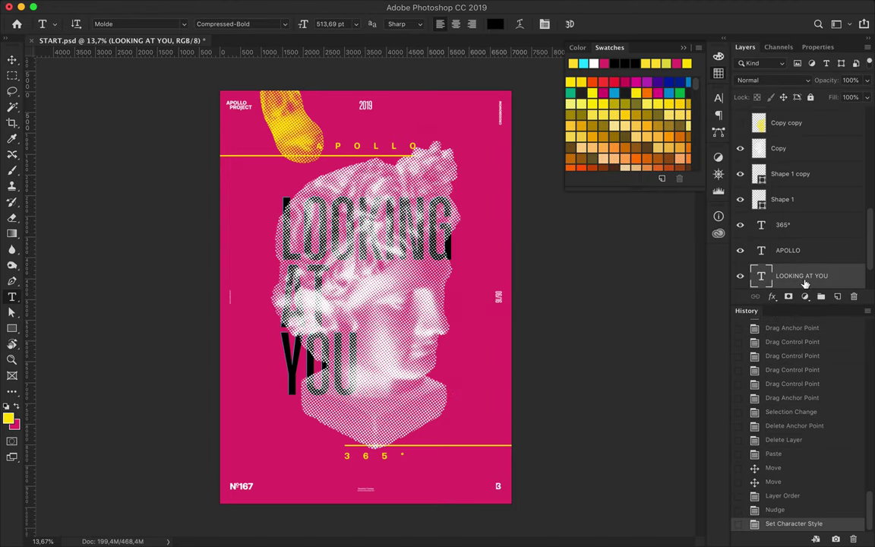
drag(805, 278, 790, 262)
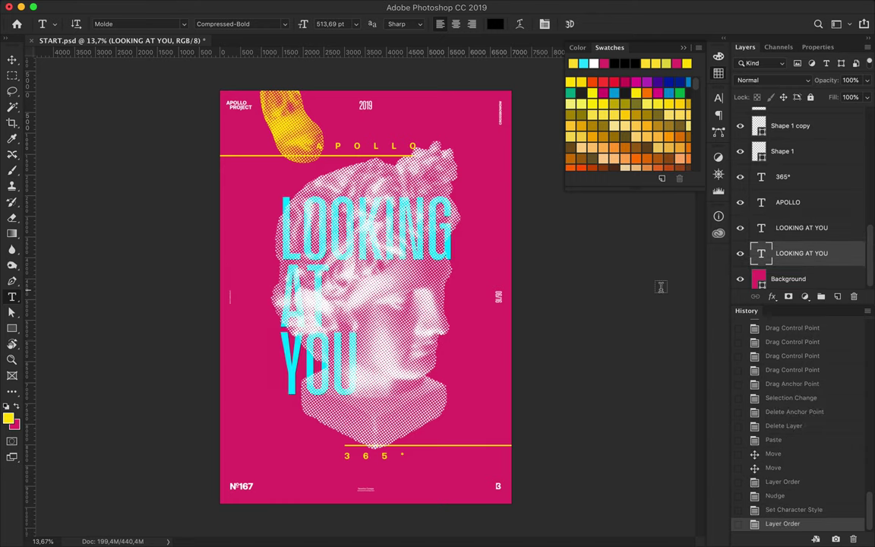
key(v)
key(Left)
key(shift+Right)
key(shift+Down)
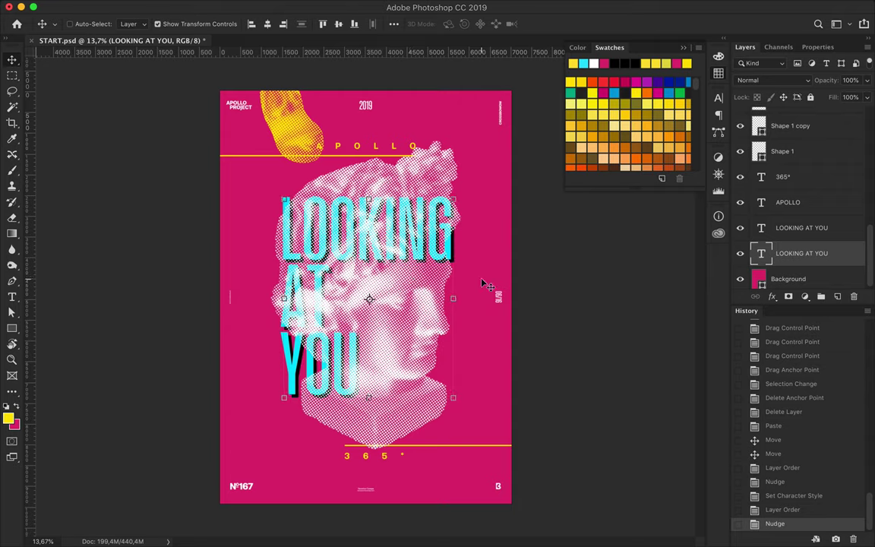
key(t)
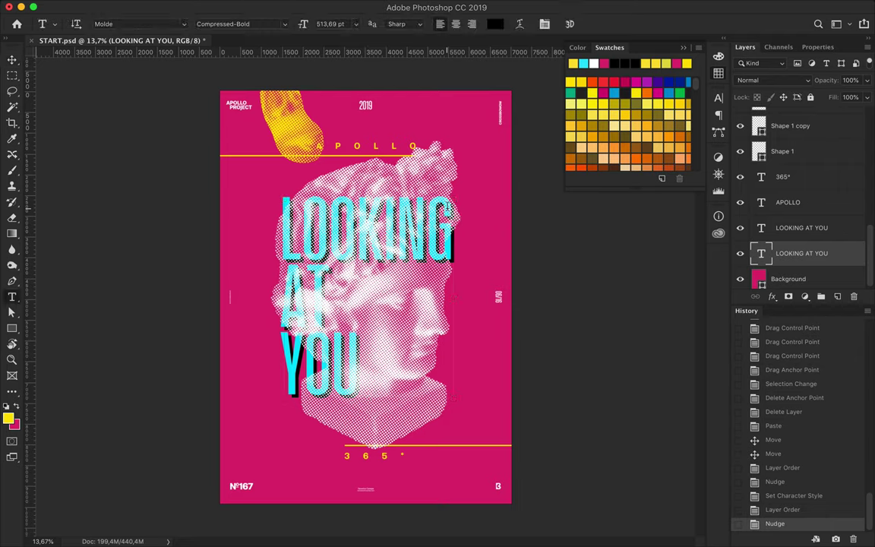
click(444, 24)
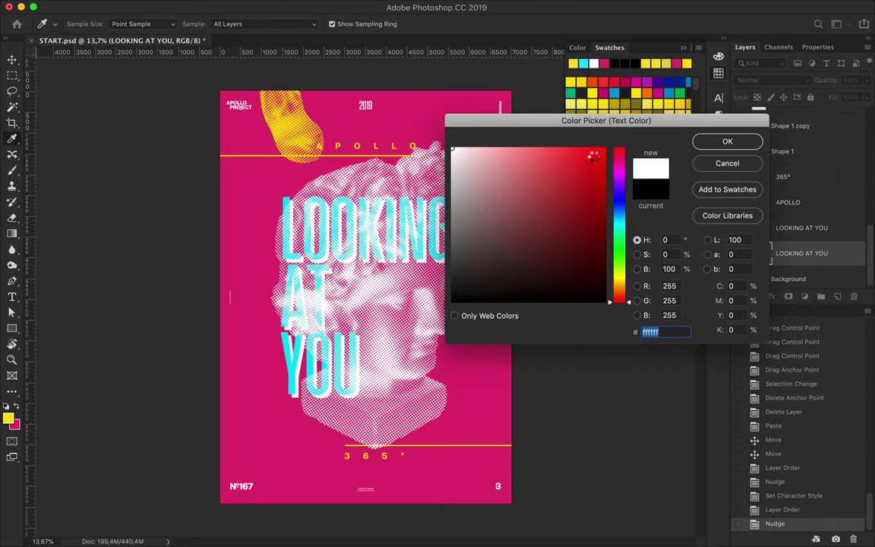
key(Return)
key(Delete)
key(v)
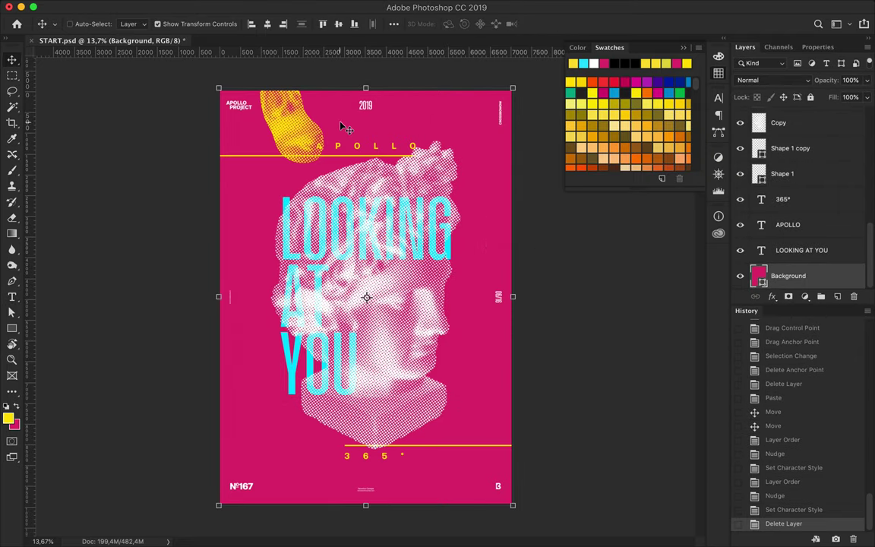
scroll(800, 223, up, 4)
click(790, 196)
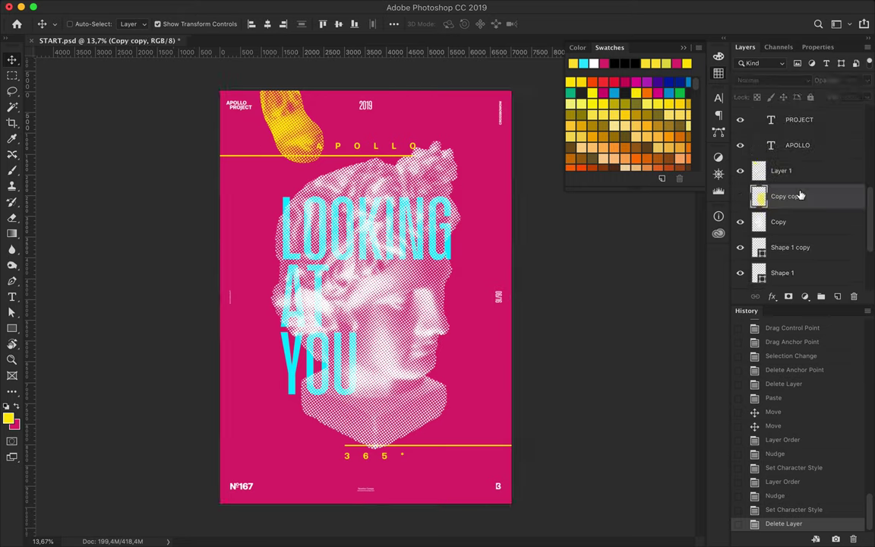
Unhide the yellow bust copy and paint its dots cyan within its selection.
click(741, 196)
ctrl+click(759, 196)
key(b)
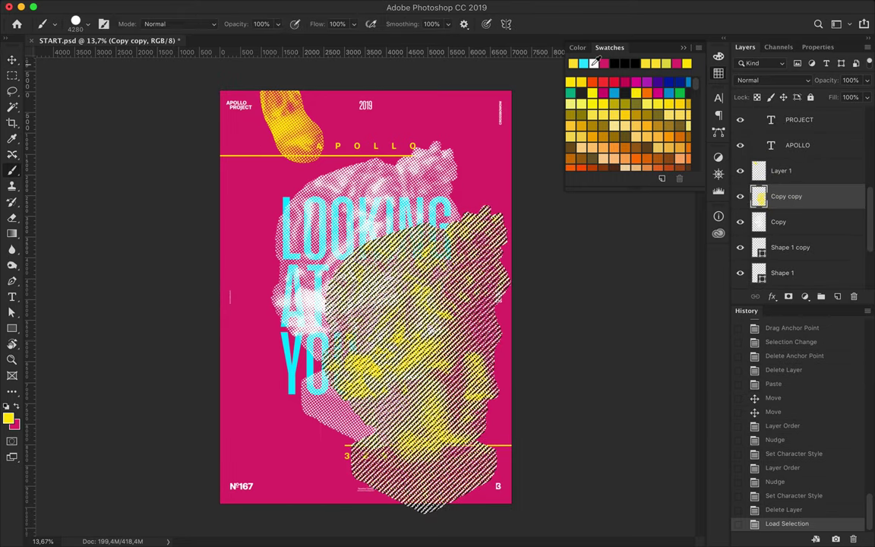
alt+click(456, 223)
drag(353, 407, 426, 365)
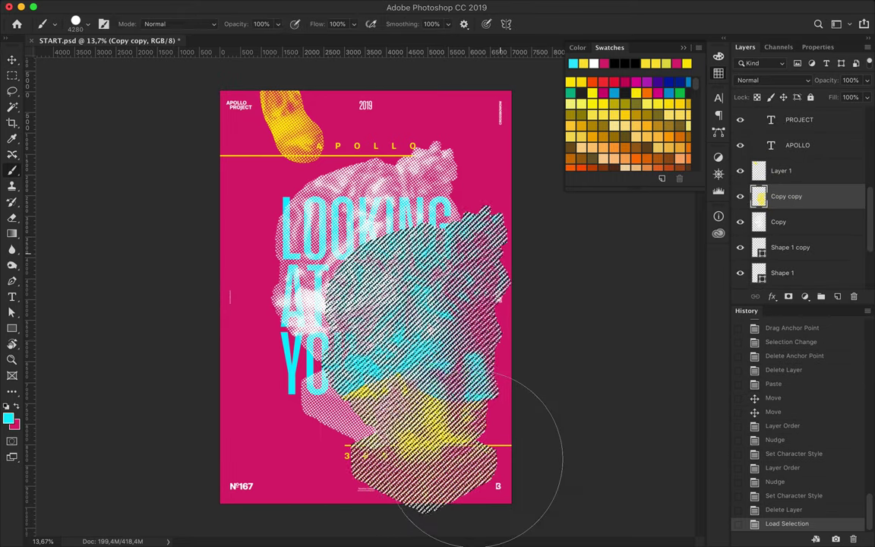
key(v)
key(m)
key(ctrl+d)
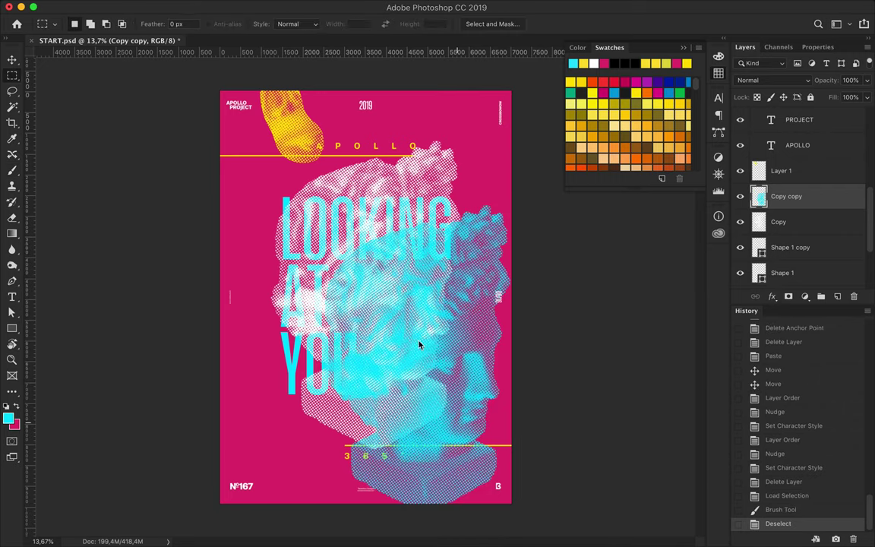
Trace a closed Pen outline around the face's chin and right side.
key(p)
click(87, 24)
click(76, 33)
click(465, 433)
click(485, 438)
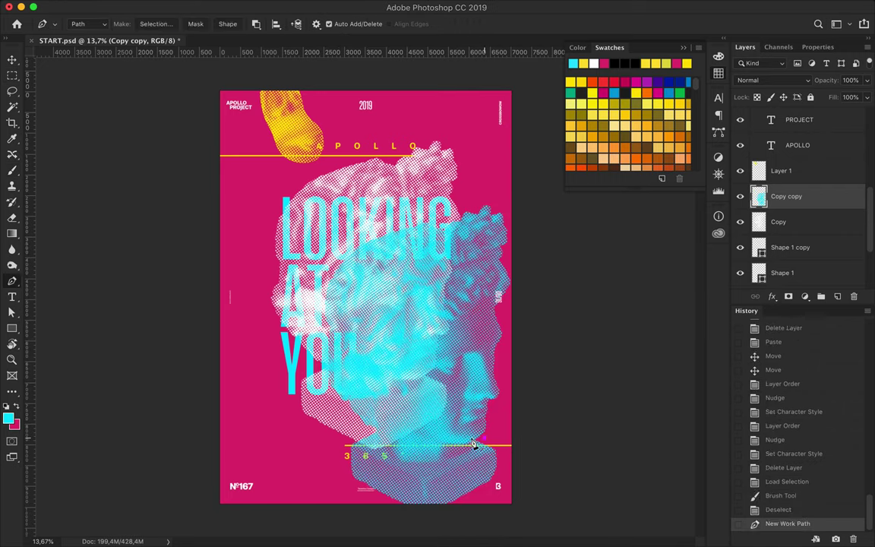
click(456, 423)
click(456, 384)
click(462, 344)
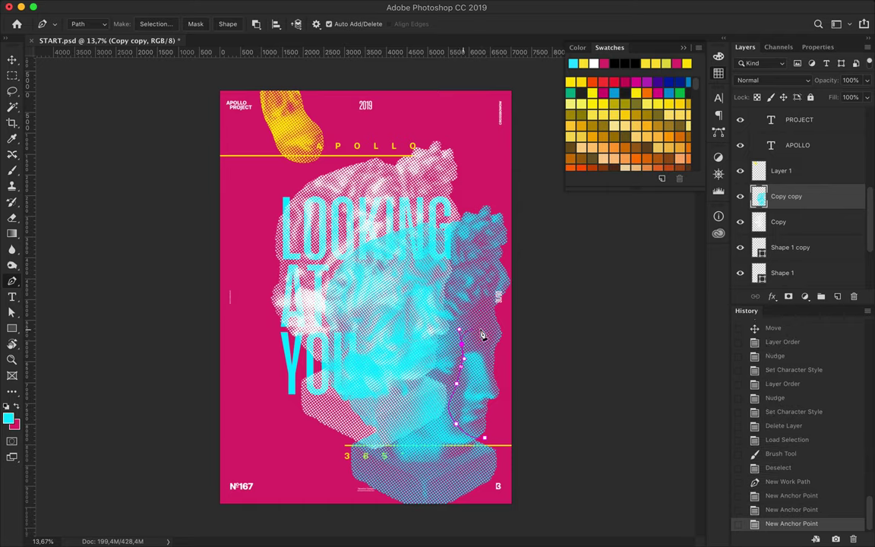
click(481, 328)
click(499, 372)
click(457, 444)
Convert the outline to a selection and paste the cyan face piece as its own layer.
click(169, 27)
key(Return)
key(ctrl+shift+i)
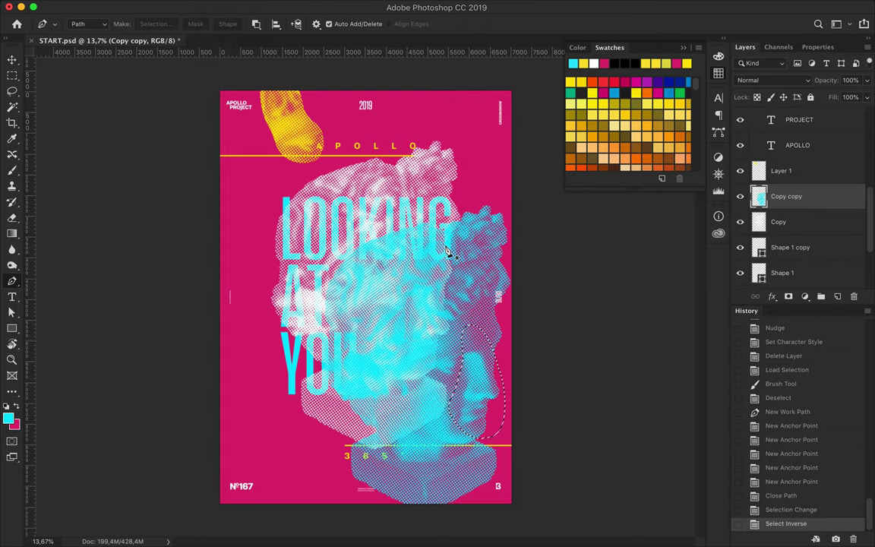
key(ctrl+c)
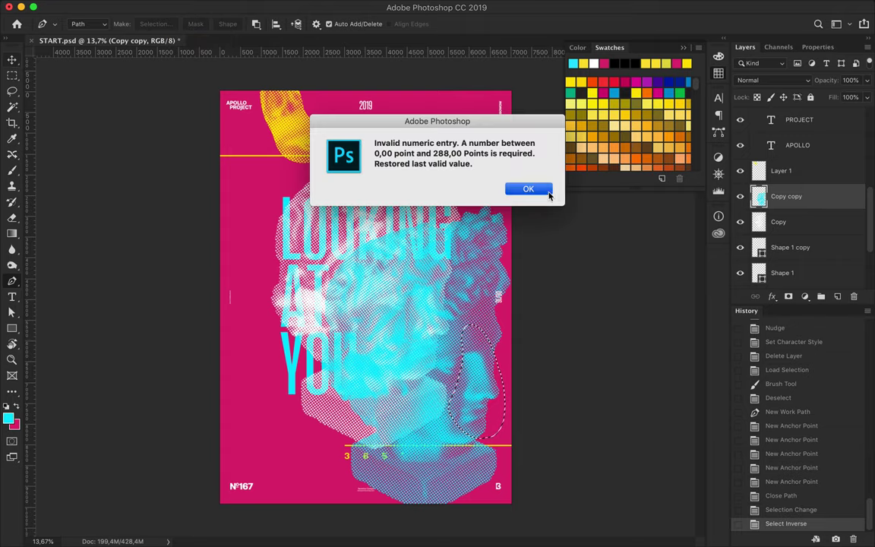
key(Return)
key(v)
key(ctrl+v)
Hide the full cyan bust, place the face piece bottom right, and nudge the yellow fragment.
click(740, 221)
mouse_move(477, 361)
mouse_down()
mouse_move(454, 448)
mouse_move(460, 464)
mouse_up()
drag(290, 132, 281, 144)
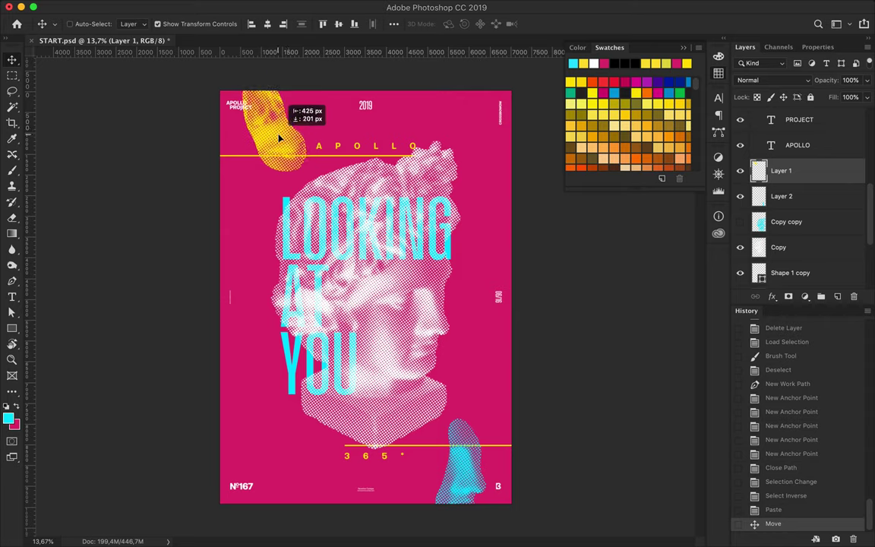
drag(465, 476, 459, 471)
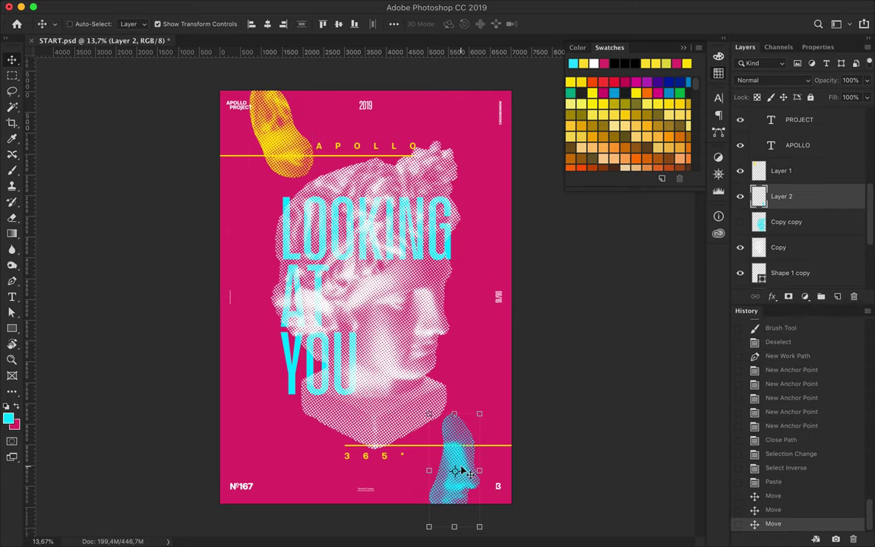
click(271, 338)
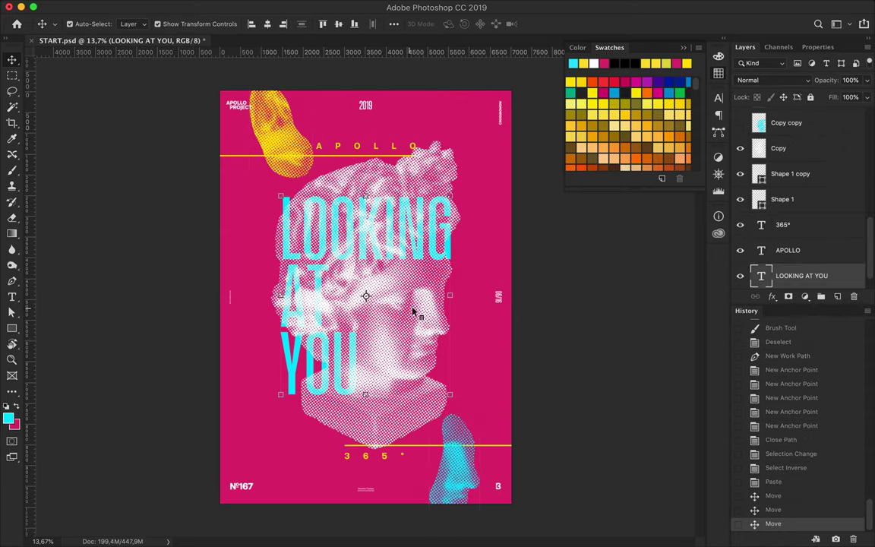
Align the LOOKING AT YOU headline and the halftone bust to the poster's vertical centre.
click(338, 25)
click(330, 266)
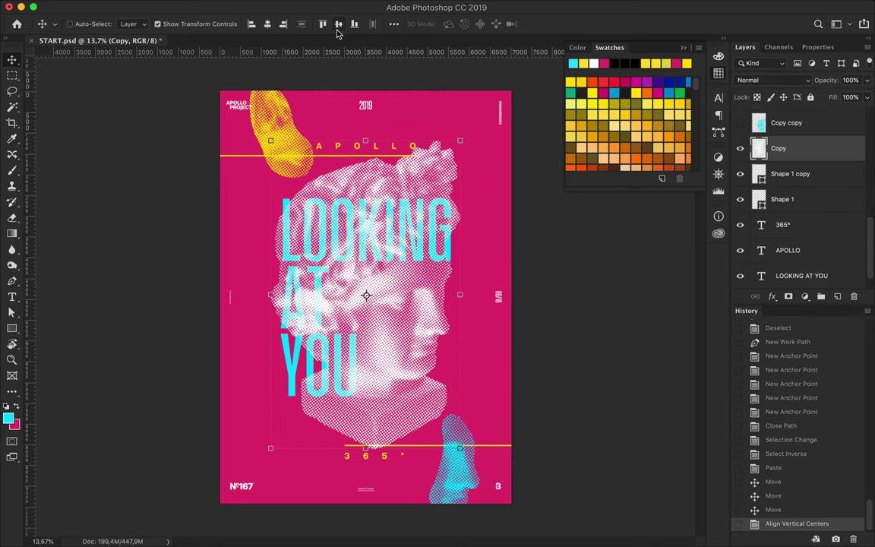
click(339, 25)
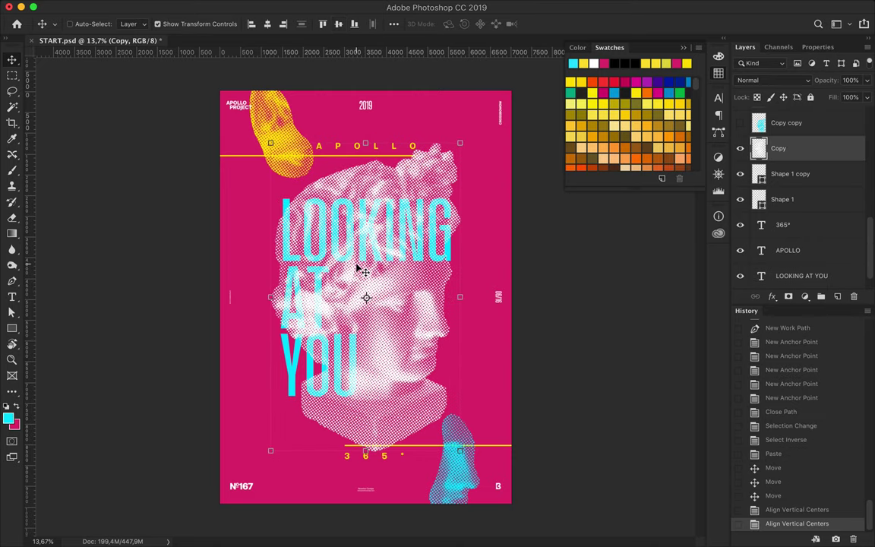
scroll(362, 270, up, 1)
drag(348, 243, 319, 242)
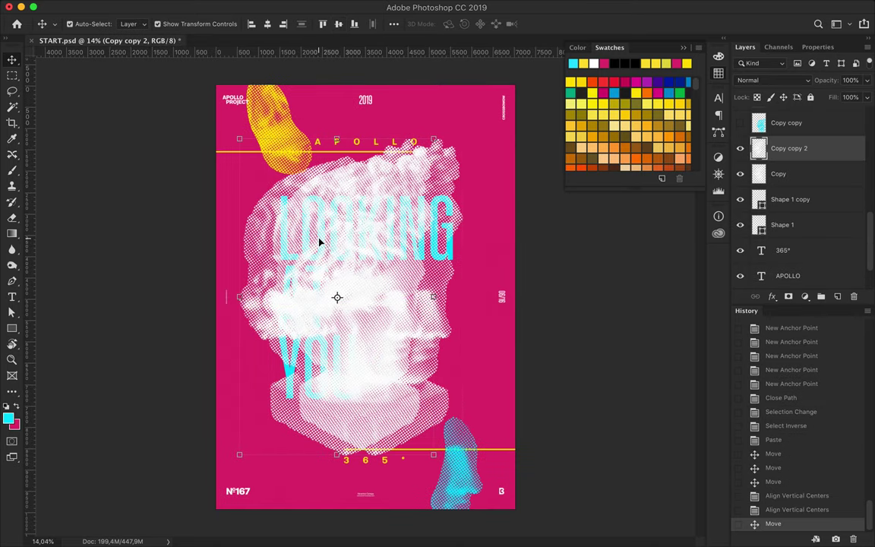
key(ctrl+z)
click(364, 297)
Copy a thin slice of the headline's left edge onto its own layer, shifted up.
key(m)
drag(232, 186, 292, 426)
key(ctrl+c)
key(ctrl+v)
key(v)
drag(277, 389, 280, 374)
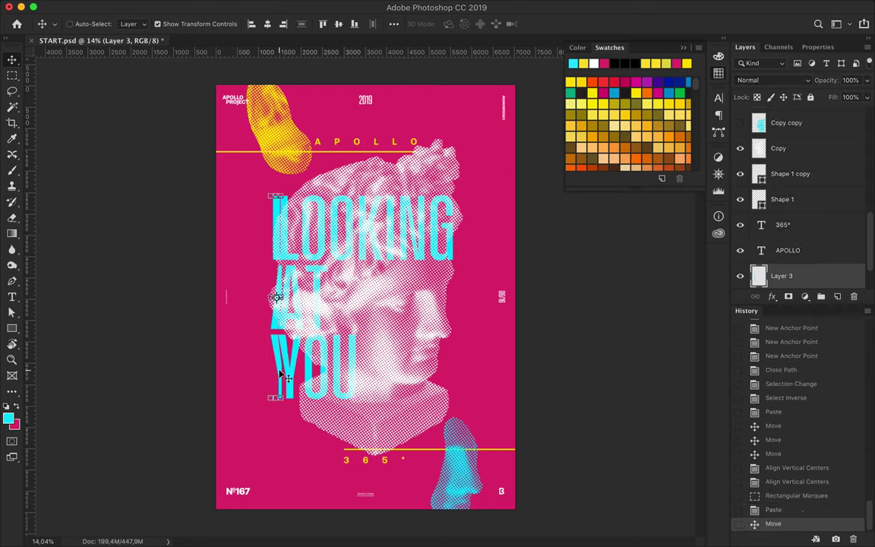
Duplicate the slice and nudge it left, then delete two strip copies.
drag(280, 374, 265, 372)
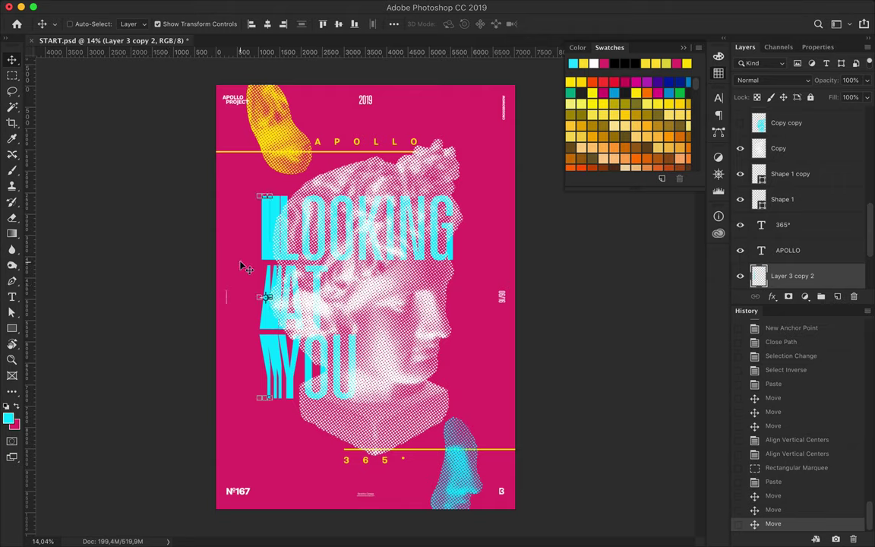
key(Left)
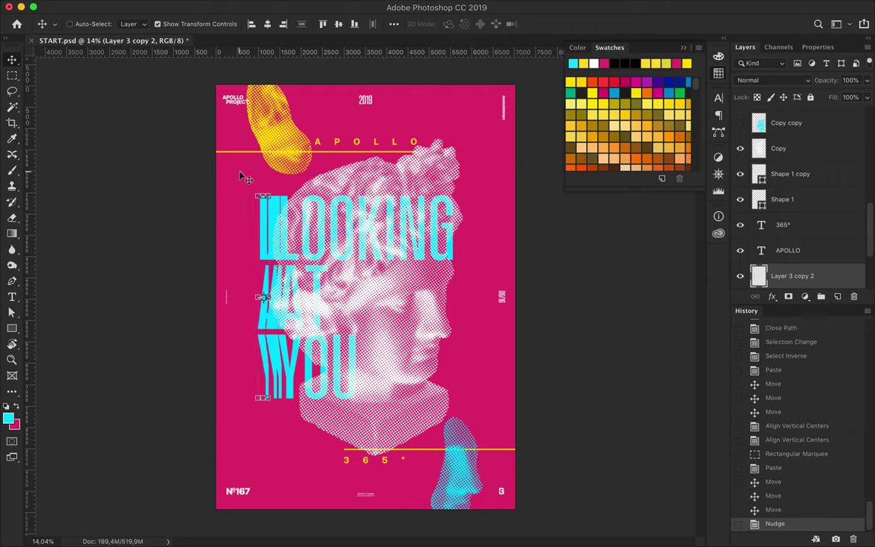
key(Delete)
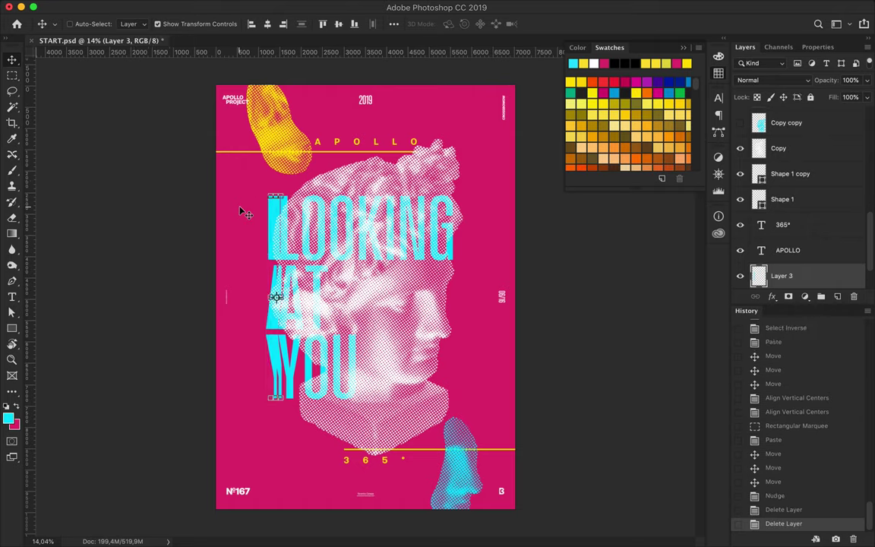
key(Delete)
key(Delete)
Save the finished poster as START.psd.
key(cmd+s)
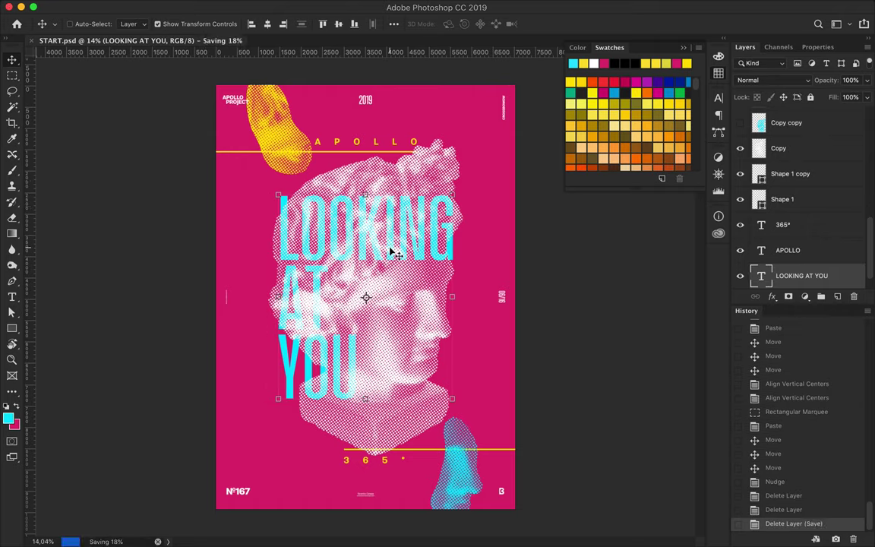